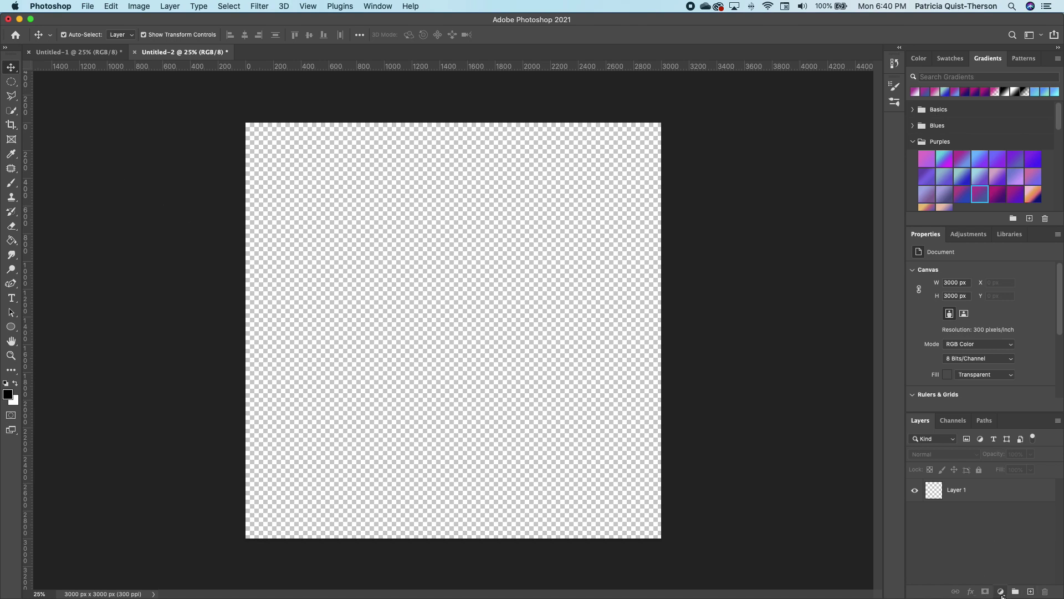
Add a Gradient fill layer using the Purples preset Purple_01
click(1000, 590)
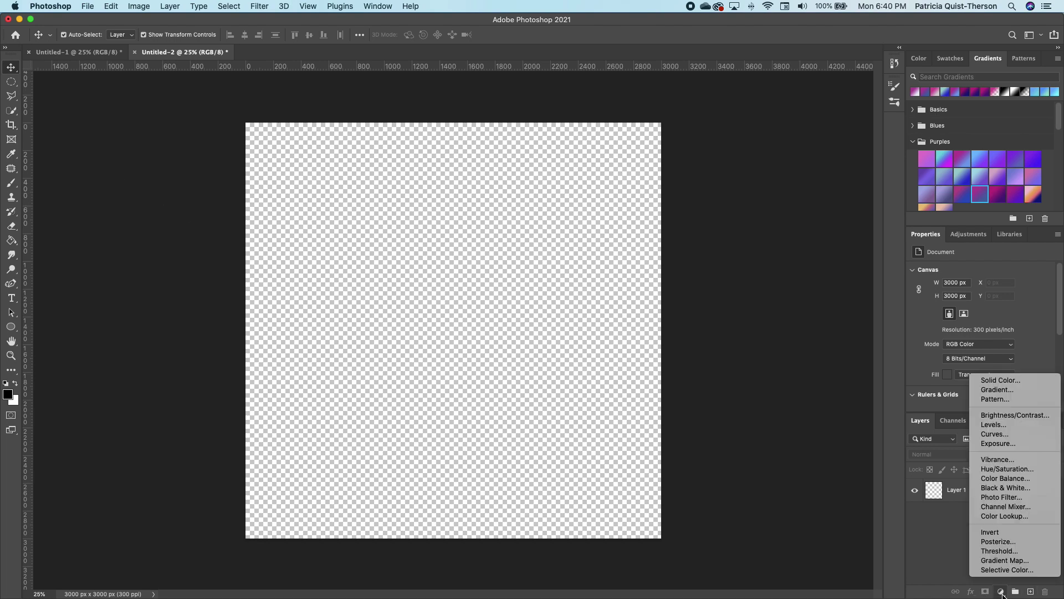
click(999, 390)
click(249, 256)
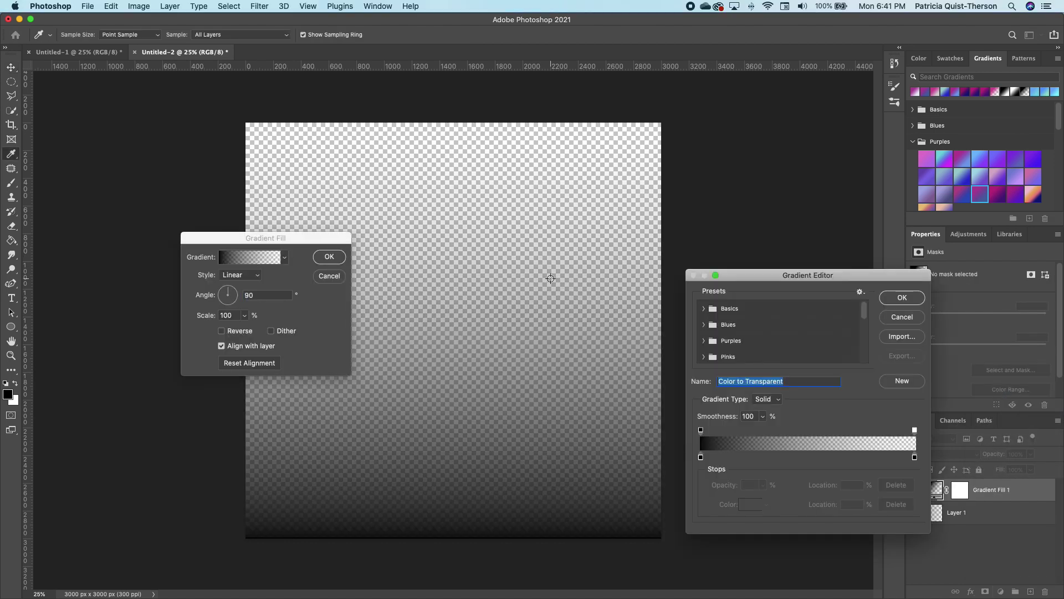
click(704, 342)
scroll(787, 348, down, 3)
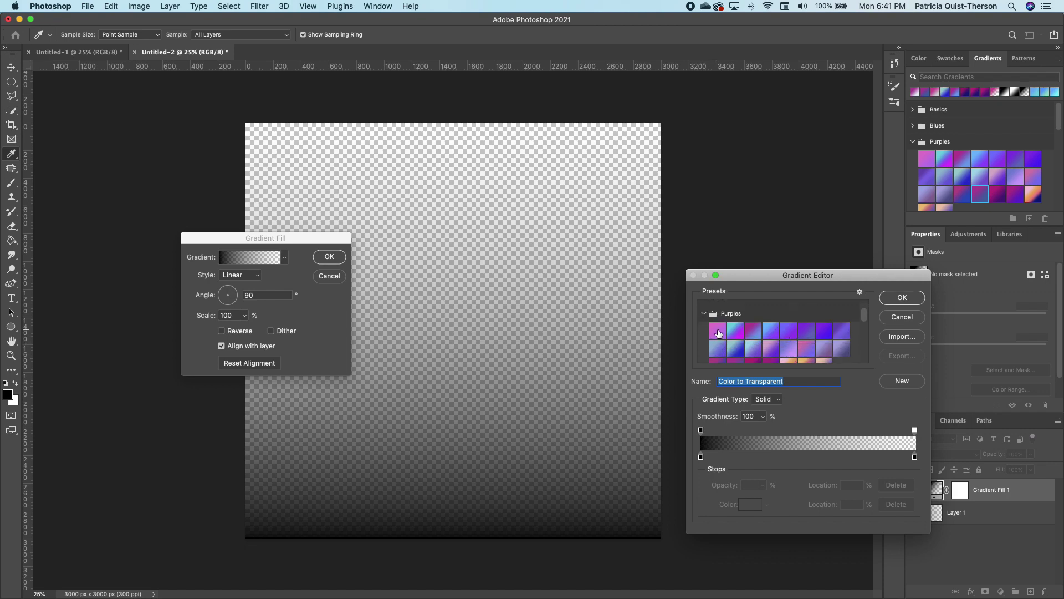
click(718, 331)
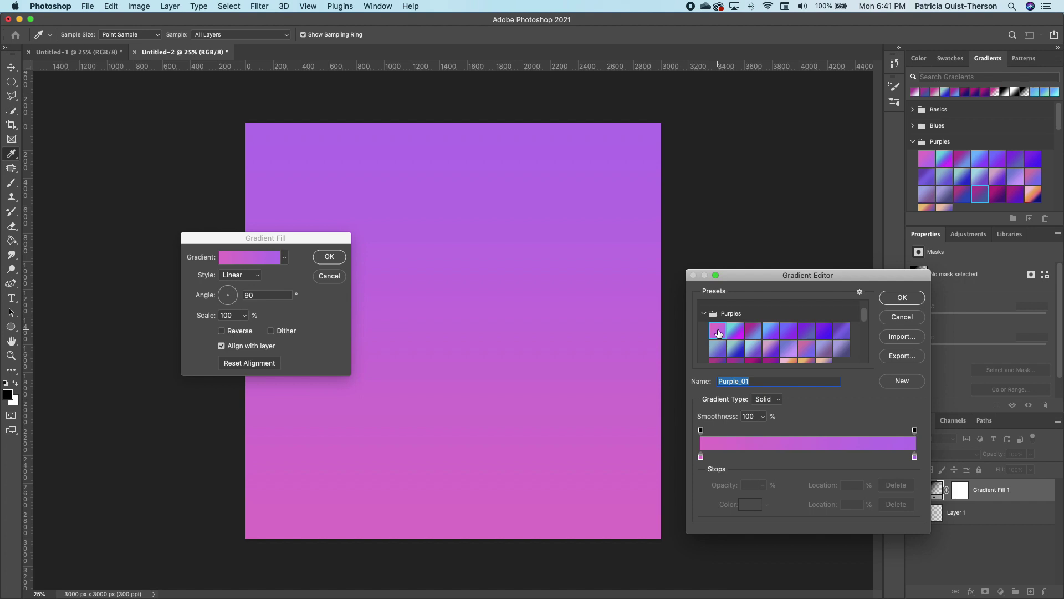
Change the gradient's right stop to near-white #fbf9fc and confirm the fill
click(914, 458)
click(752, 505)
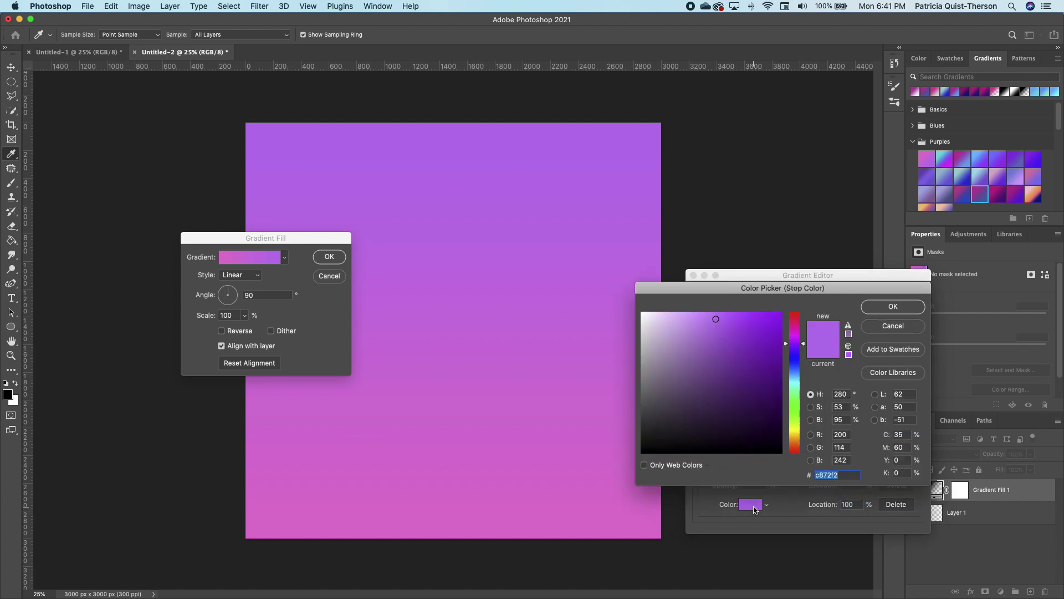
click(643, 314)
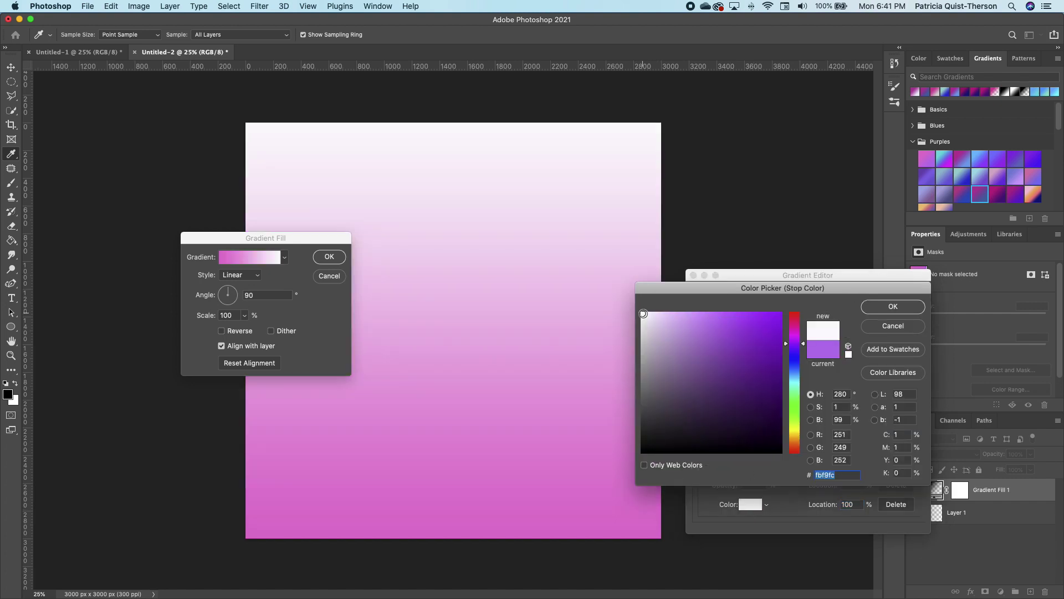
click(894, 306)
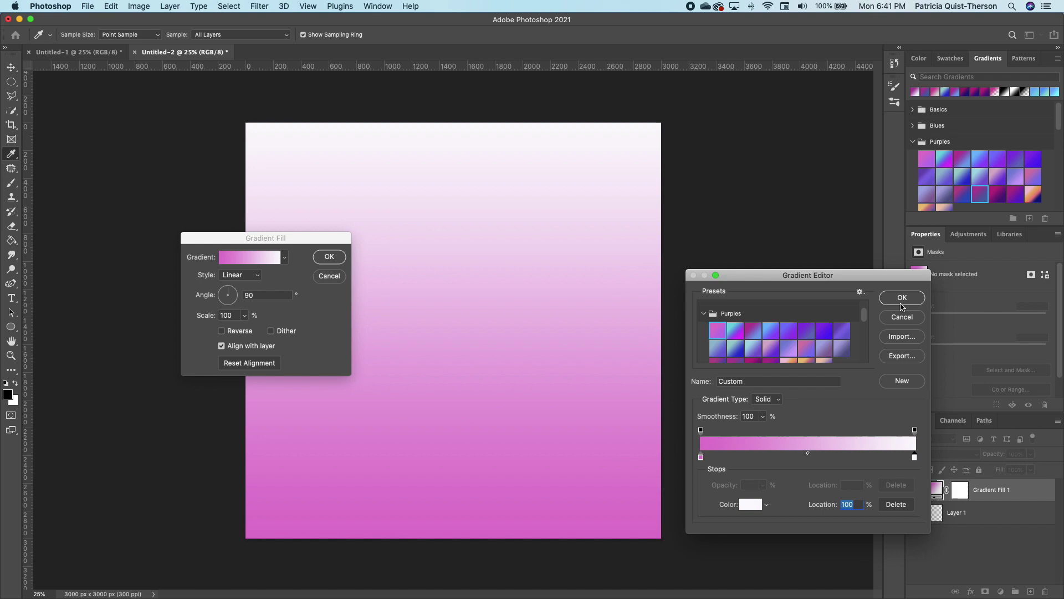
click(901, 303)
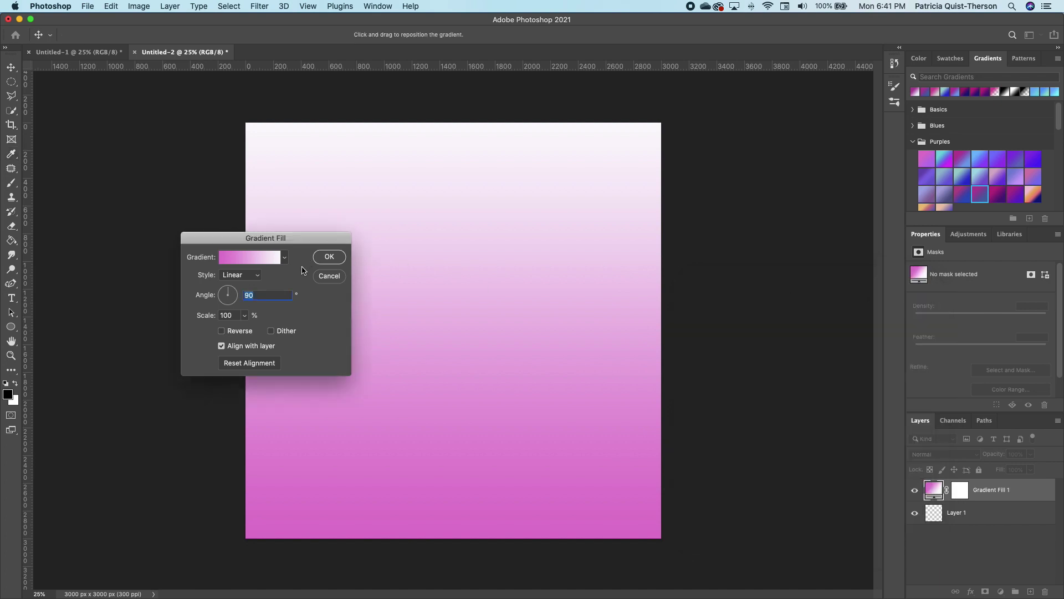
Set the background gradient to Radial style with Reverse on, giving a near-white centre
click(241, 275)
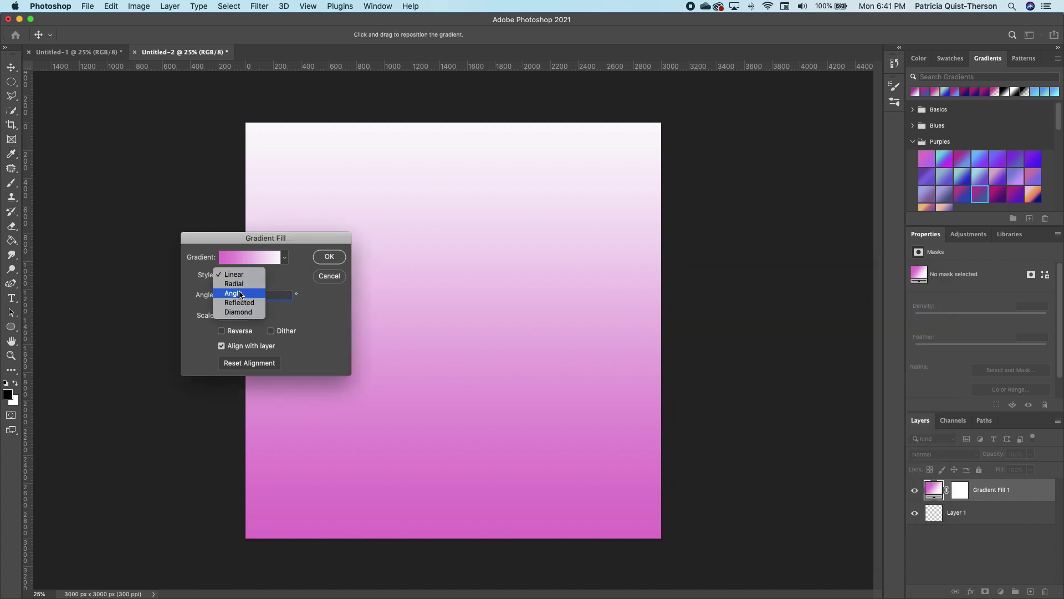
click(244, 285)
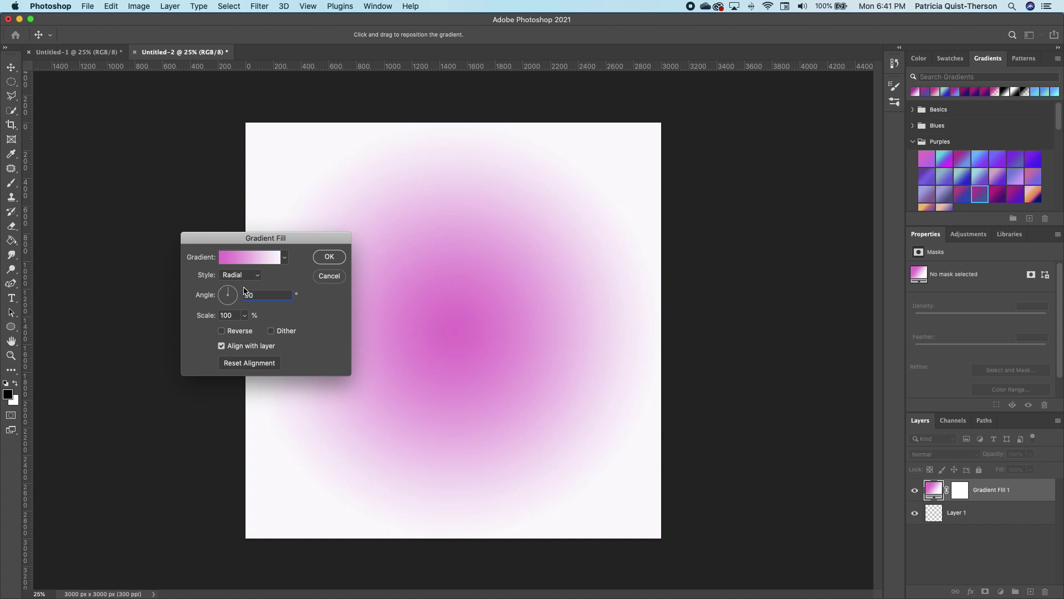
click(223, 331)
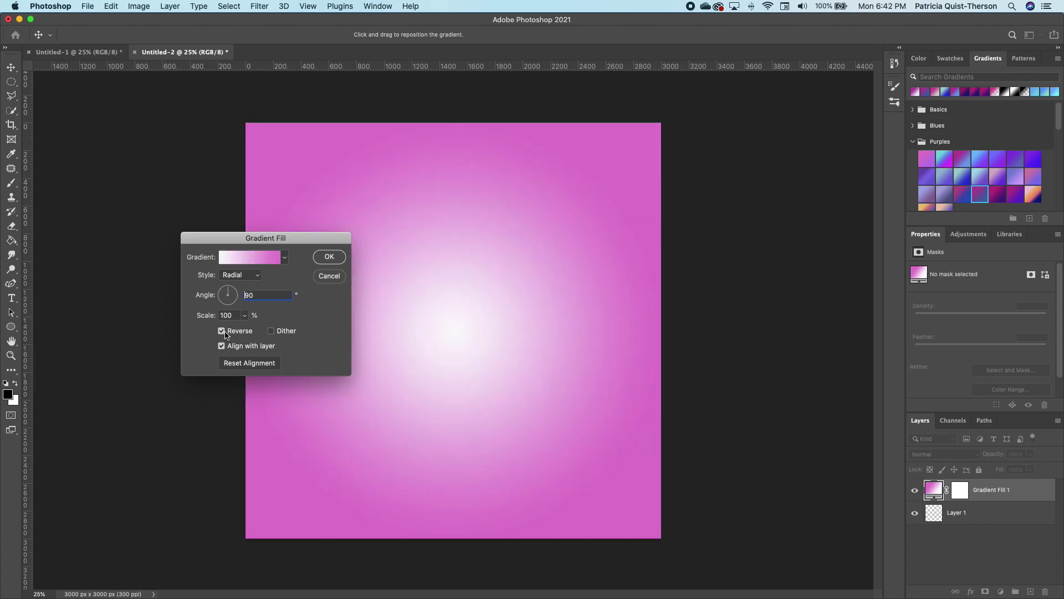
click(329, 257)
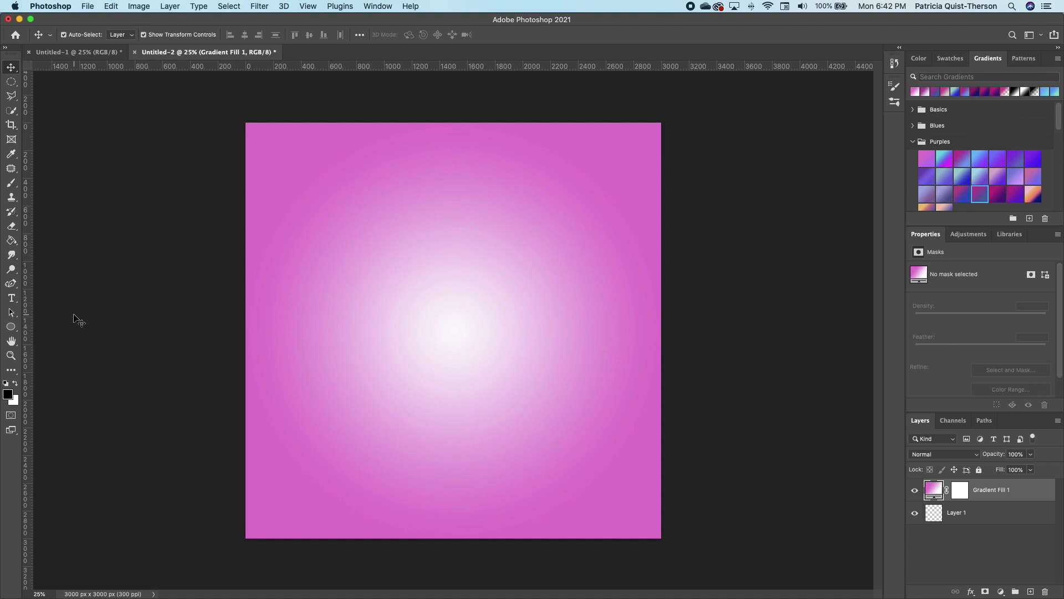
Draw a 2607 × 2607 px circle with the Ellipse Tool across most of the canvas
click(12, 329)
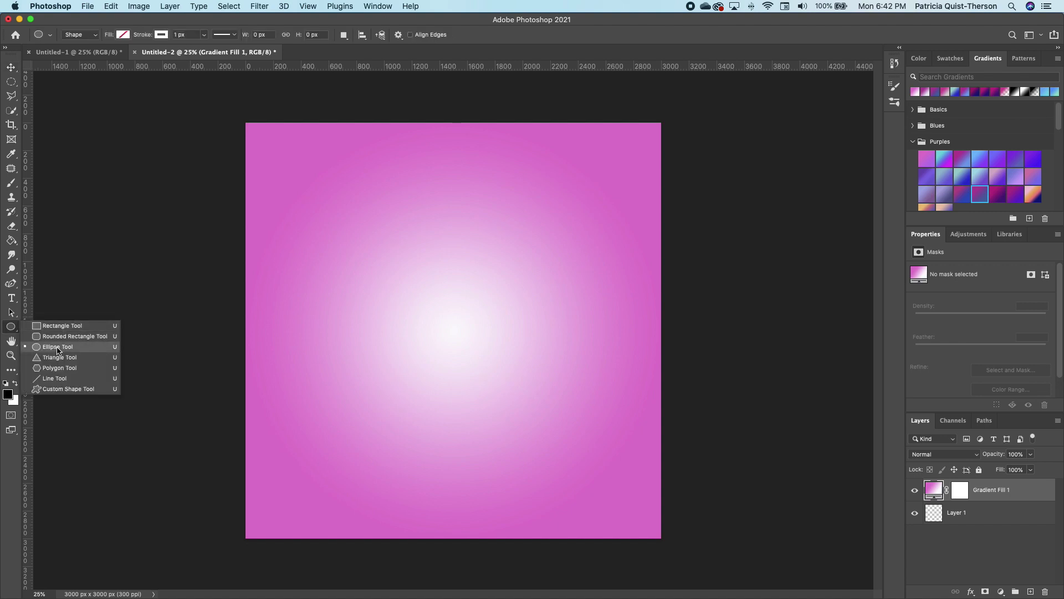
click(58, 348)
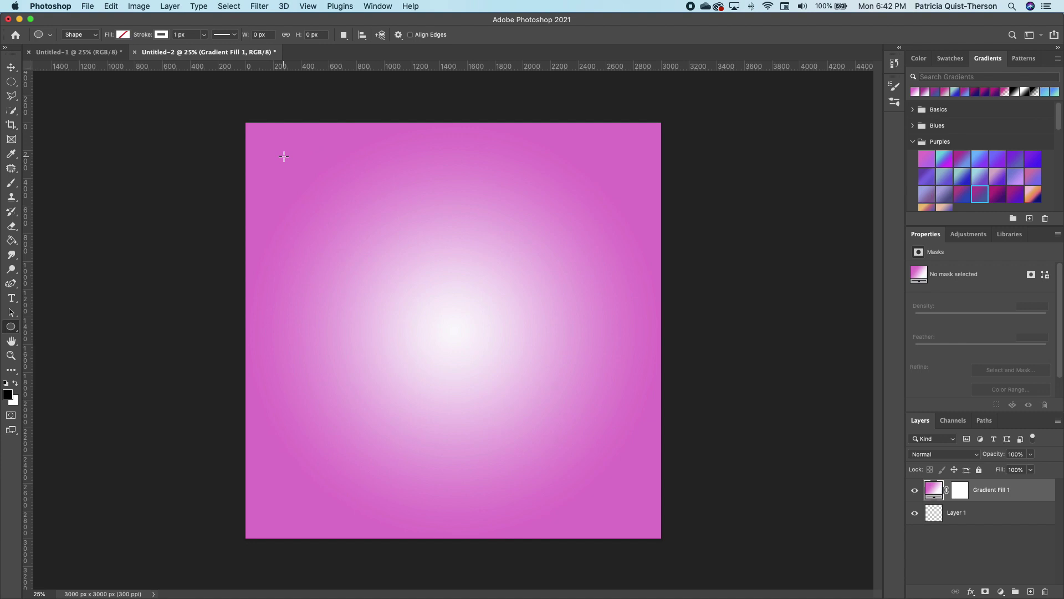
drag(284, 156, 645, 591)
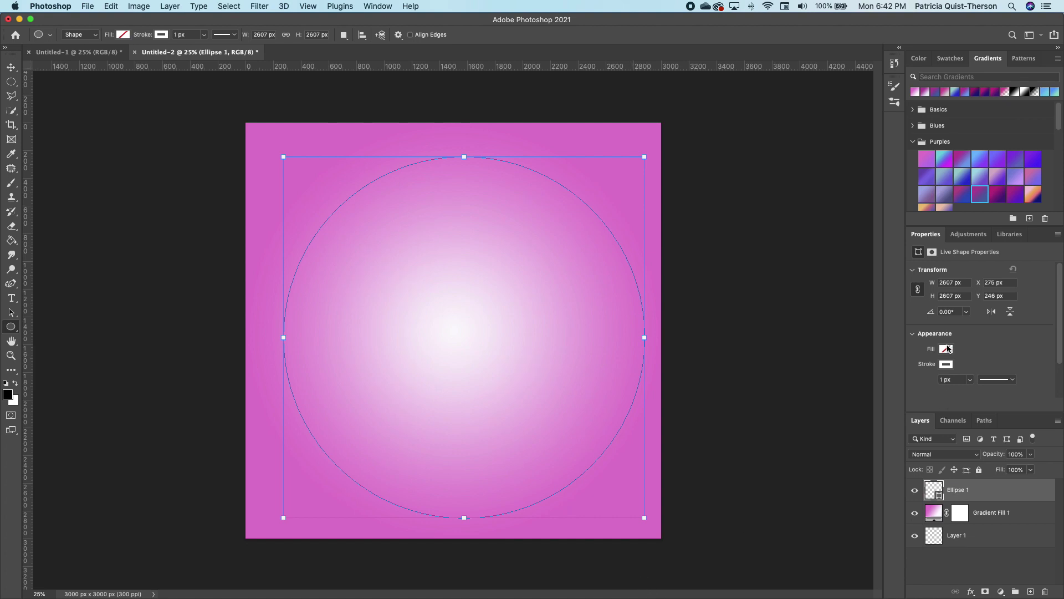
Give the circle a purple-magenta preset gradient fill of type Angle
click(946, 350)
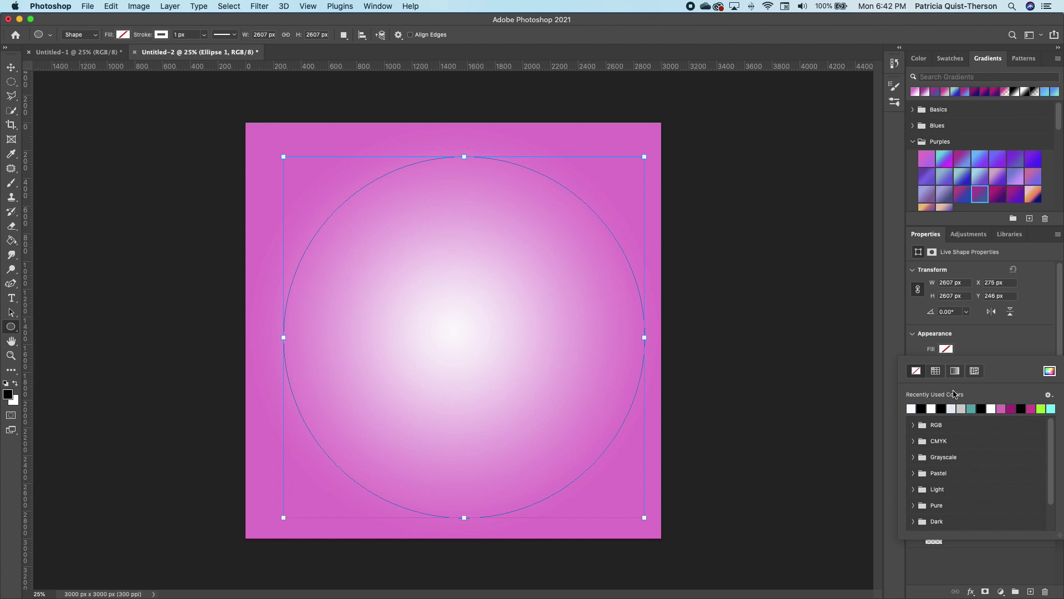
click(955, 373)
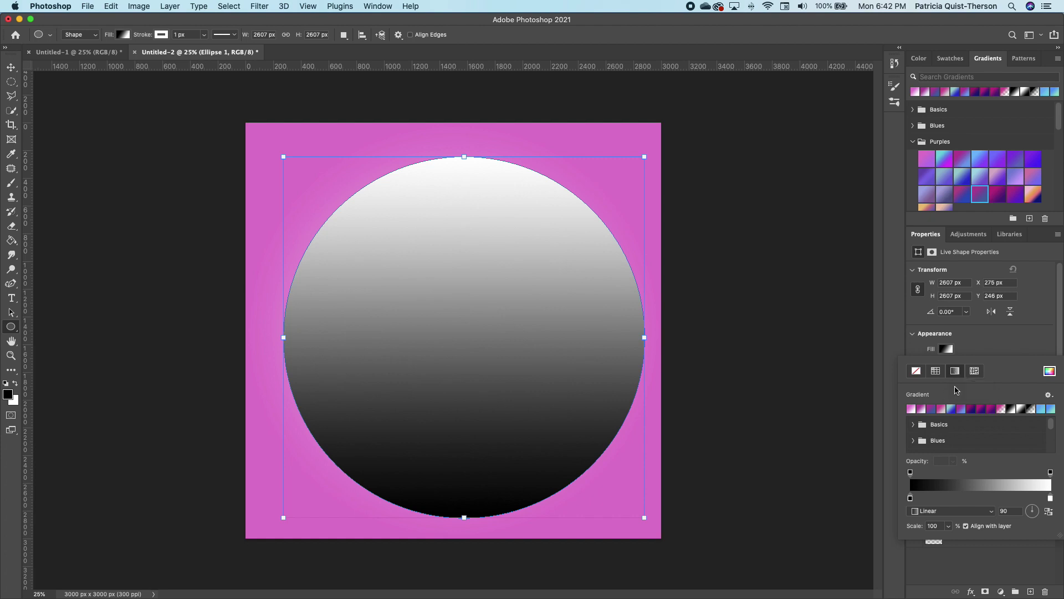
click(981, 409)
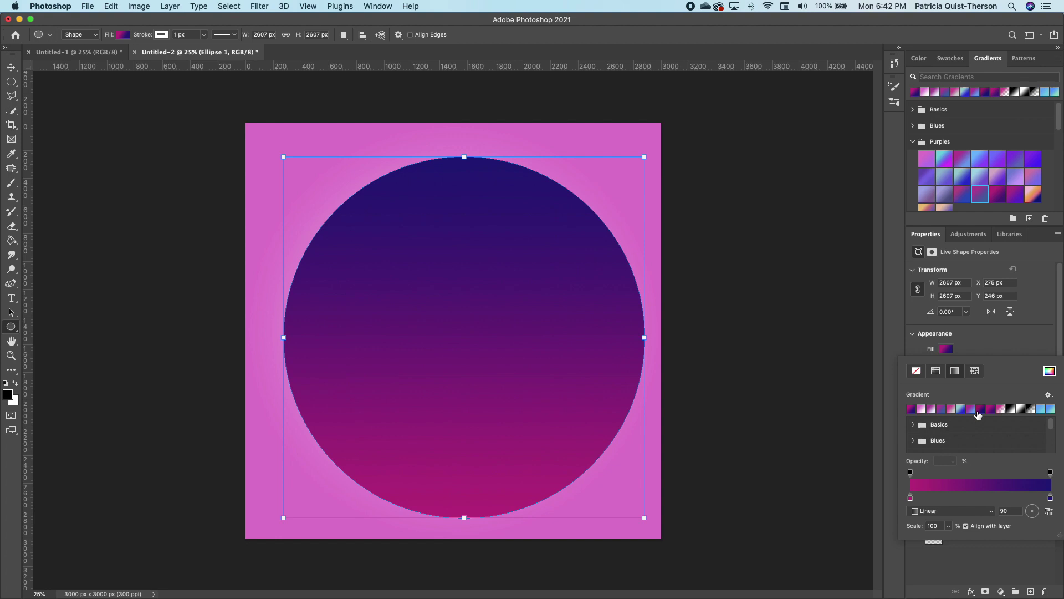
click(982, 412)
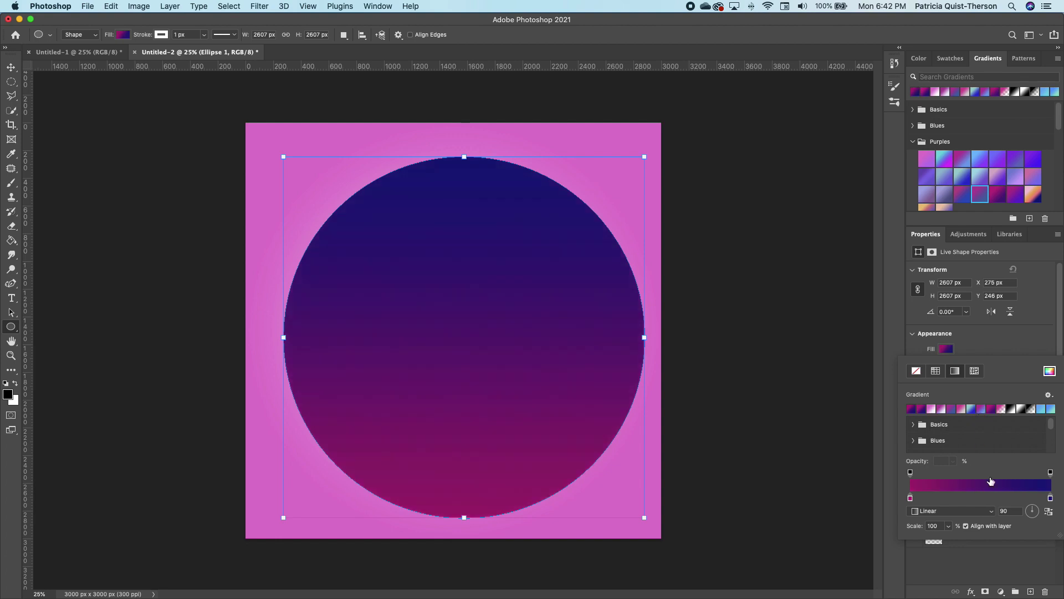
click(991, 513)
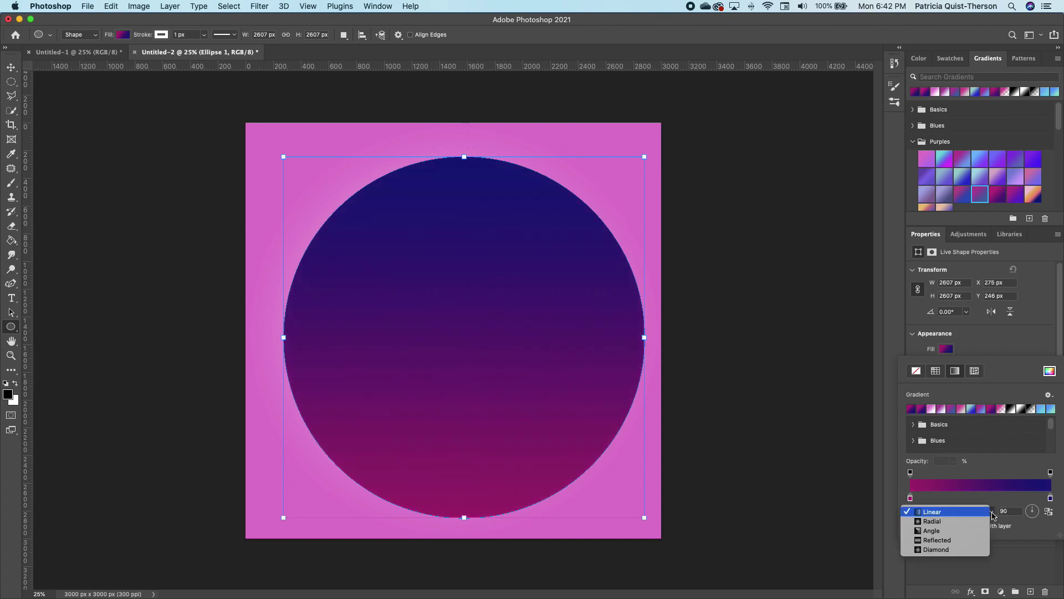
click(942, 530)
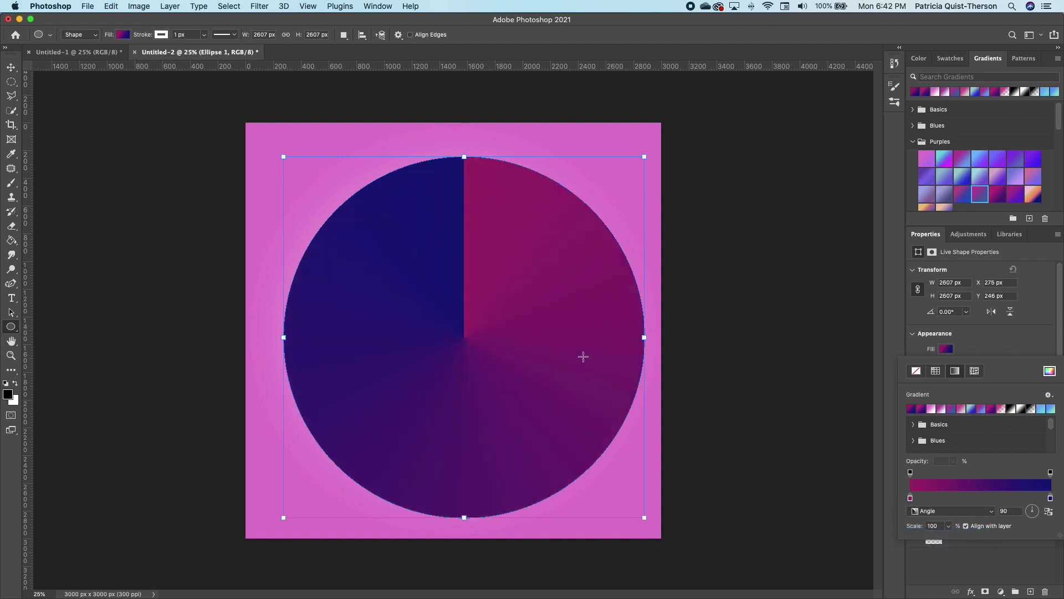
Shrink the circle to about 1365 px, shift it down-left, and stack a duplicate above it
drag(643, 157, 551, 309)
key(v)
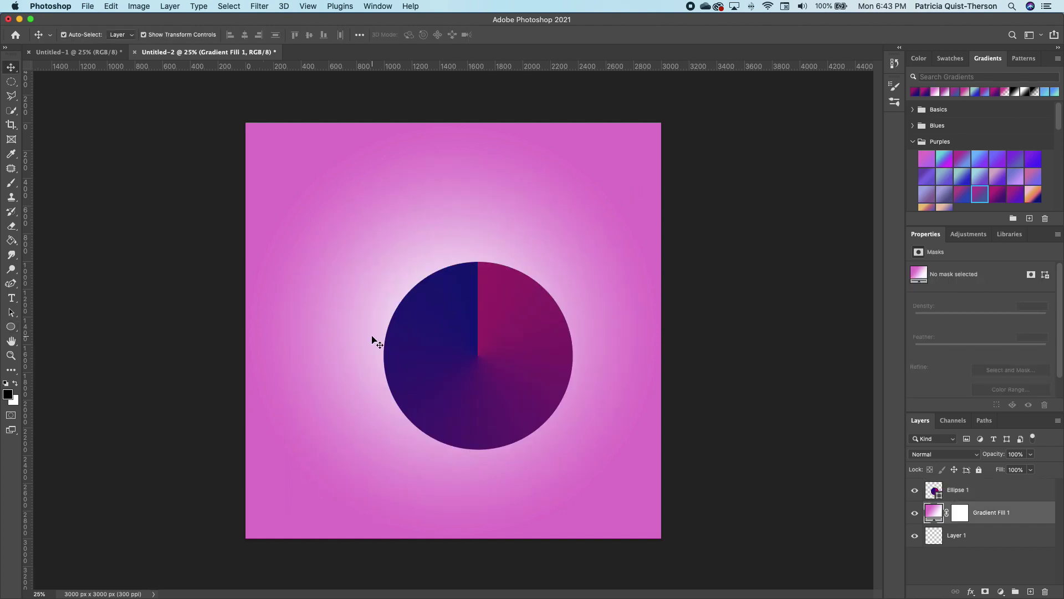
drag(505, 358, 476, 392)
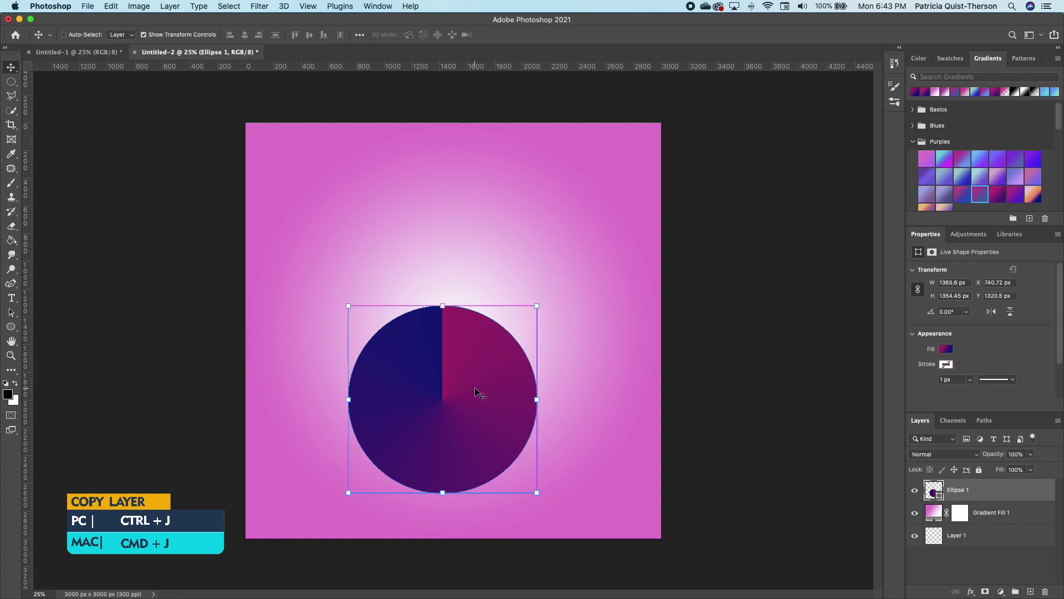
key(super+j)
drag(475, 387, 477, 217)
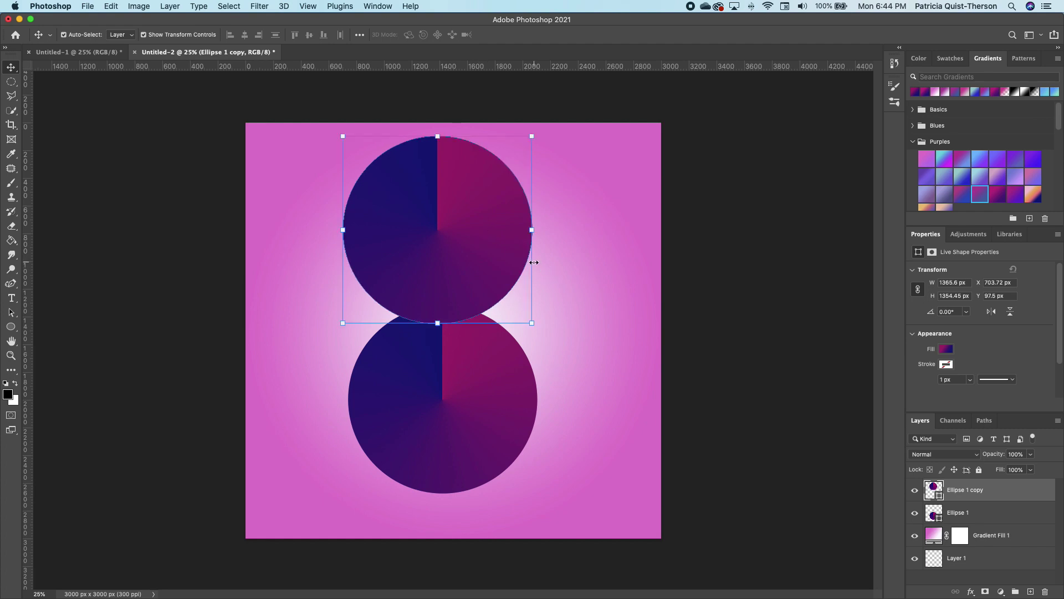
Rotate the top circle copy's angle gradient to -45°
click(952, 348)
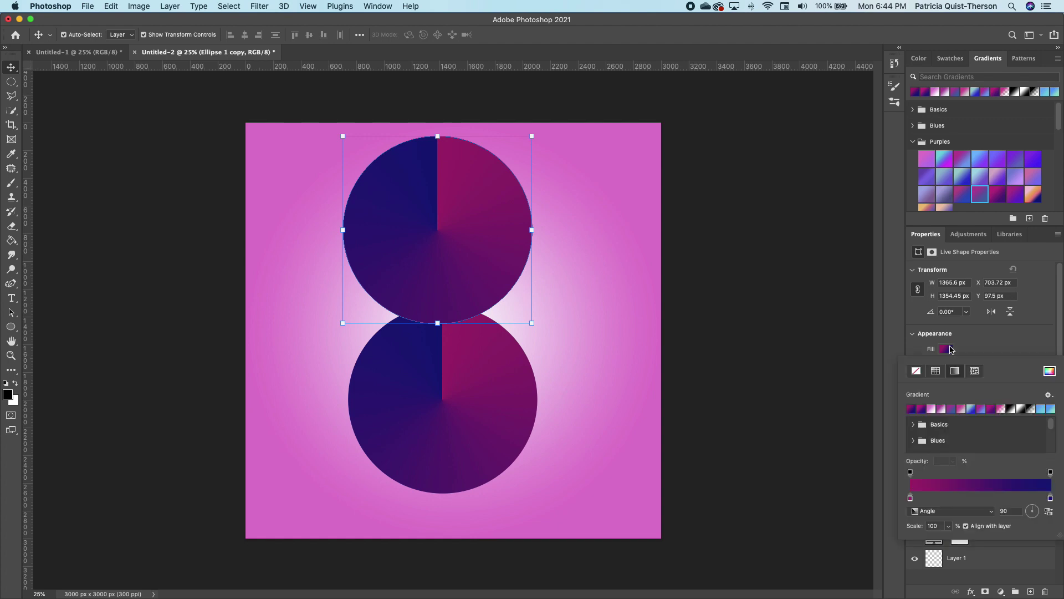
click(1034, 518)
drag(1034, 518, 1025, 513)
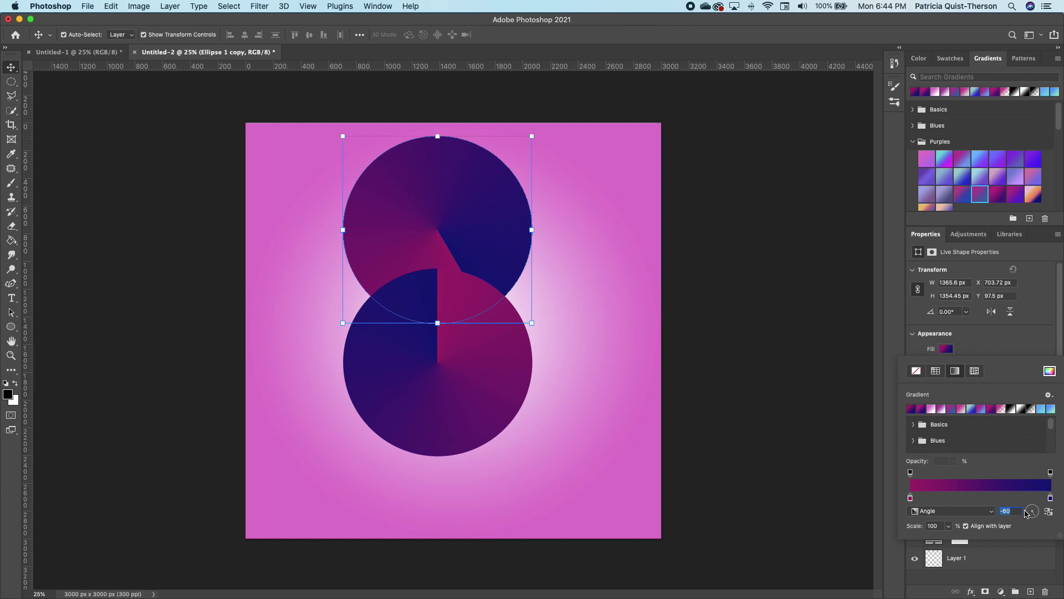
text(-45)
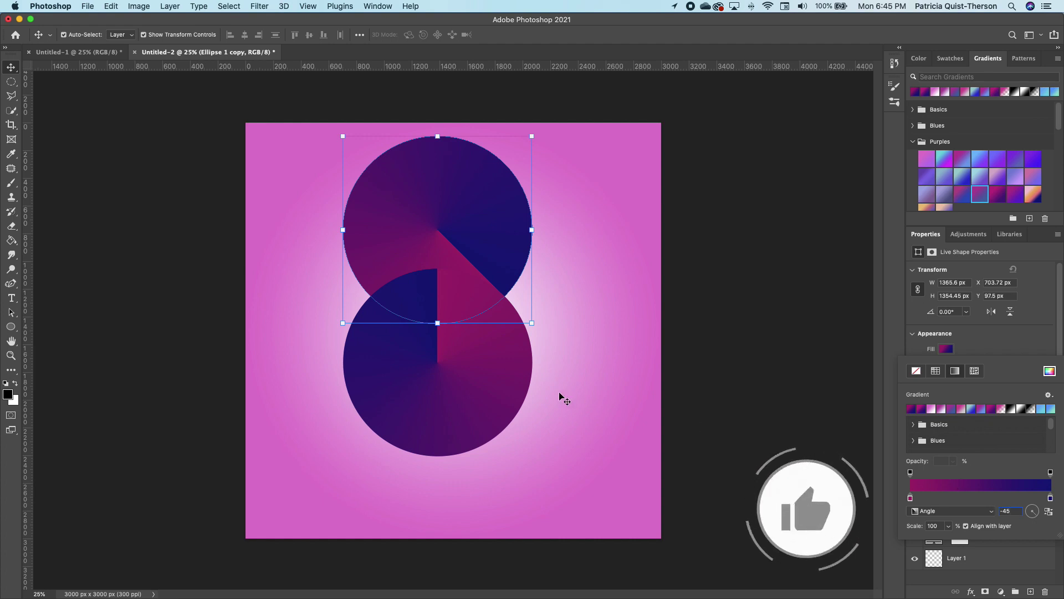
Set the bottom circle's angle gradient to 135°, then reselect the top circle copy
click(515, 353)
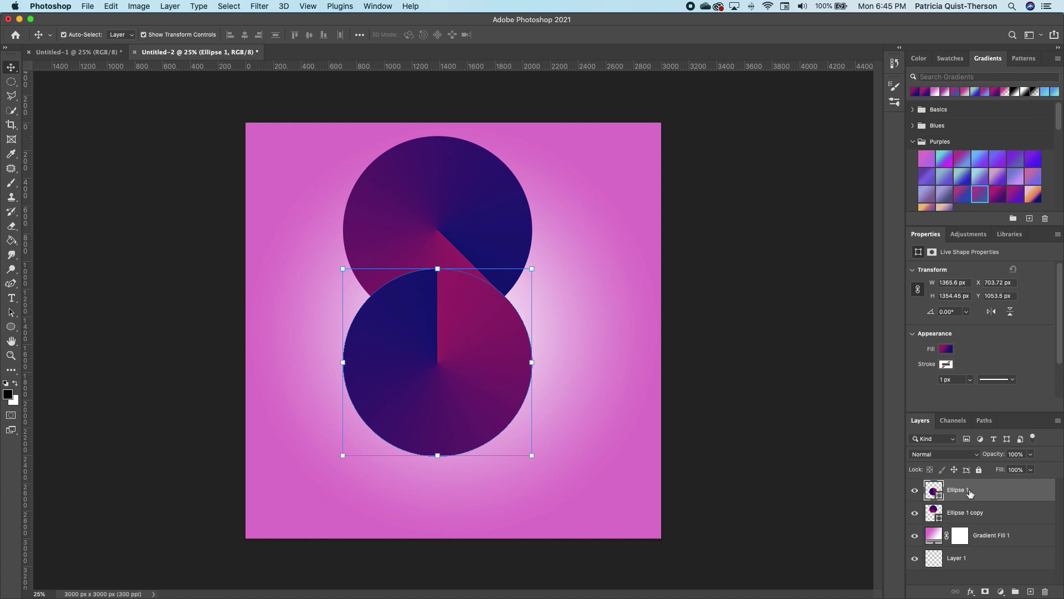
click(946, 349)
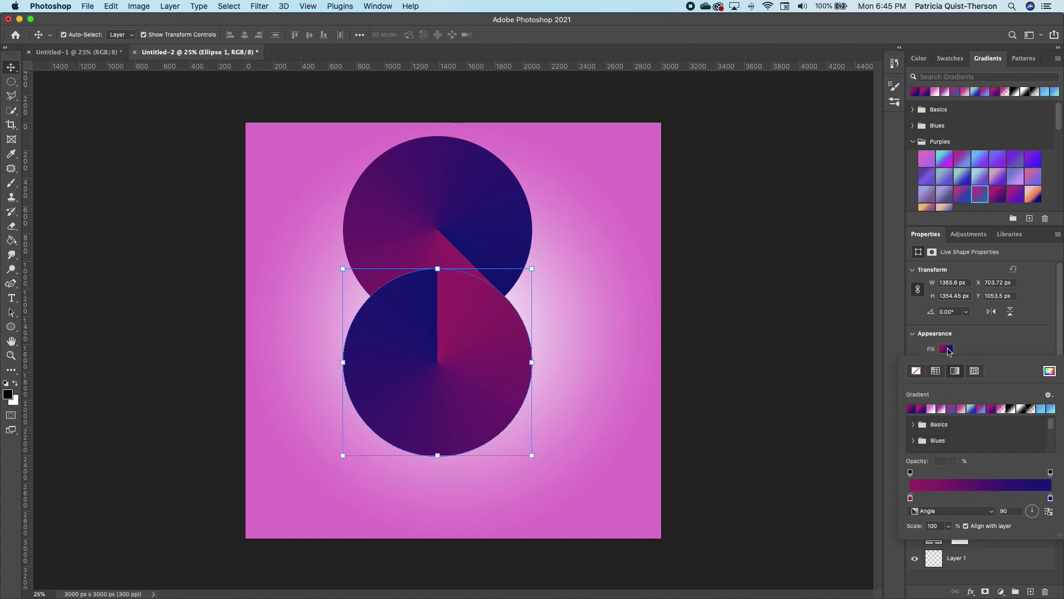
click(1033, 515)
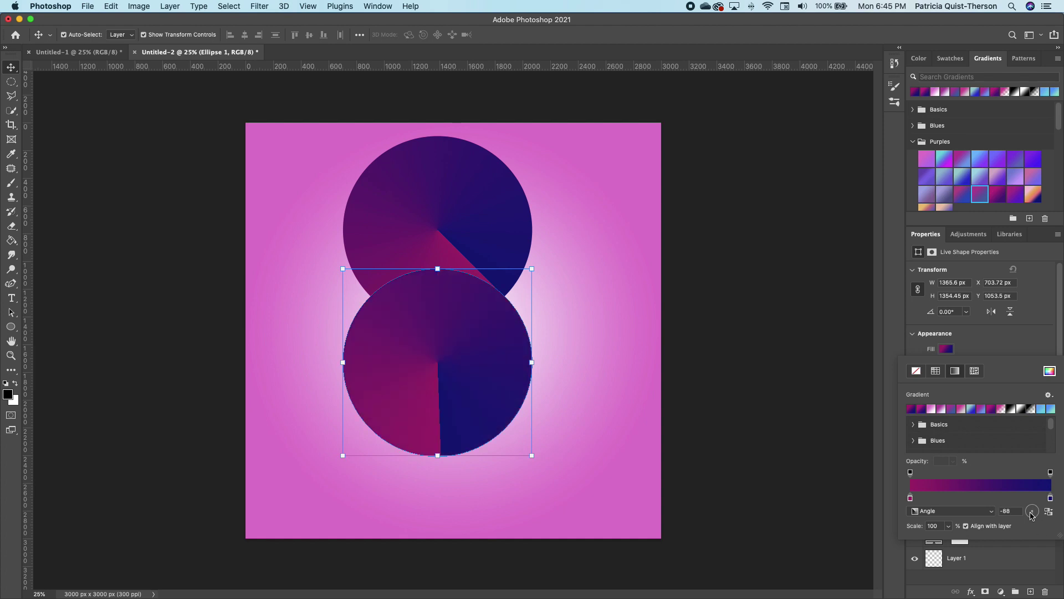
drag(1032, 515, 1020, 508)
text(135)
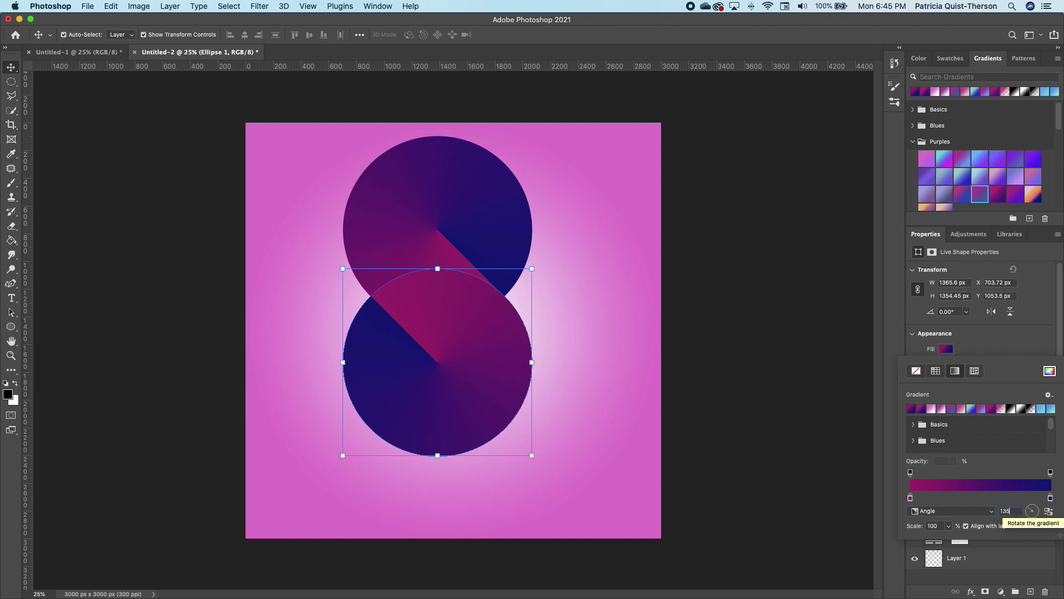
click(440, 214)
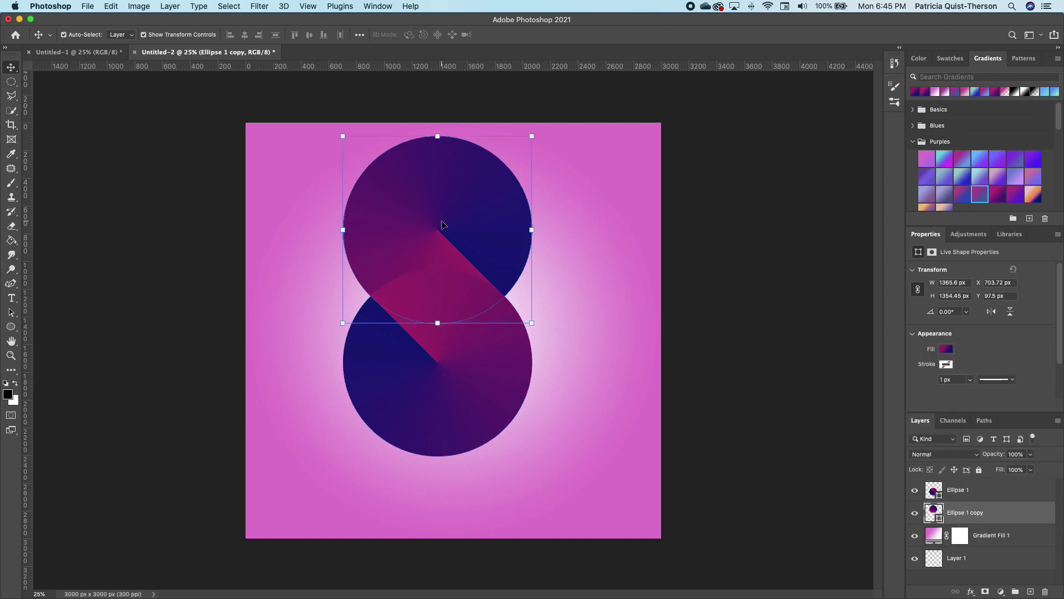
click(448, 363)
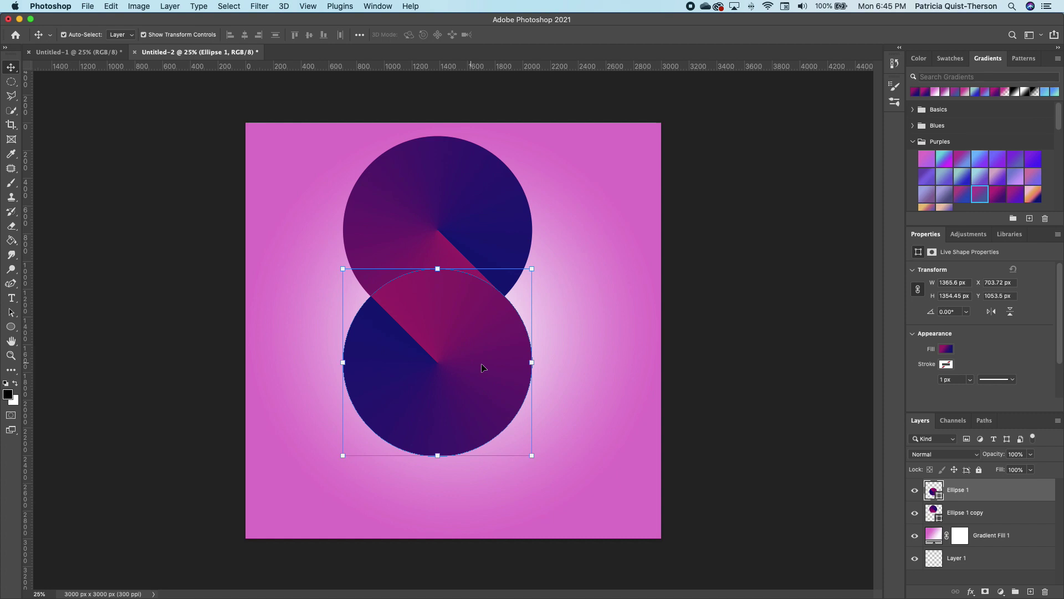
click(946, 349)
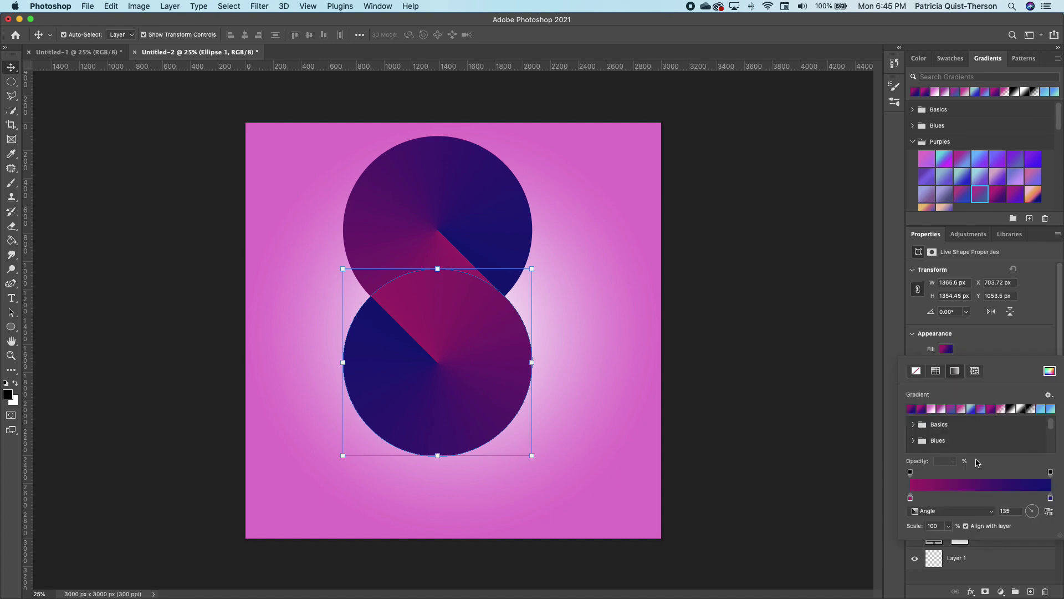
click(486, 244)
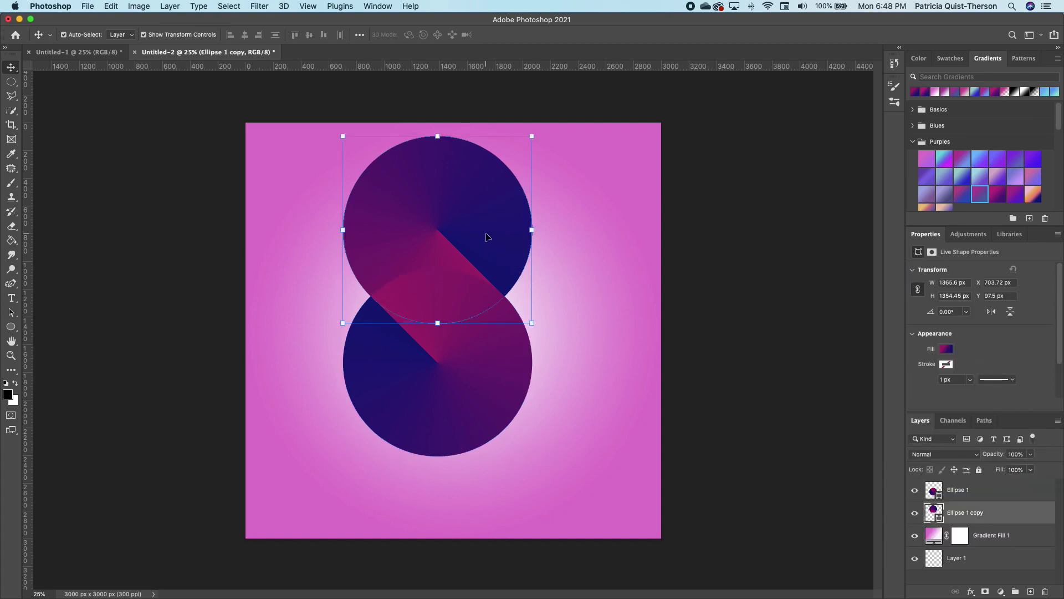
Add a stop to the top circle's gradient and slide the magenta stop inward
click(948, 352)
click(990, 496)
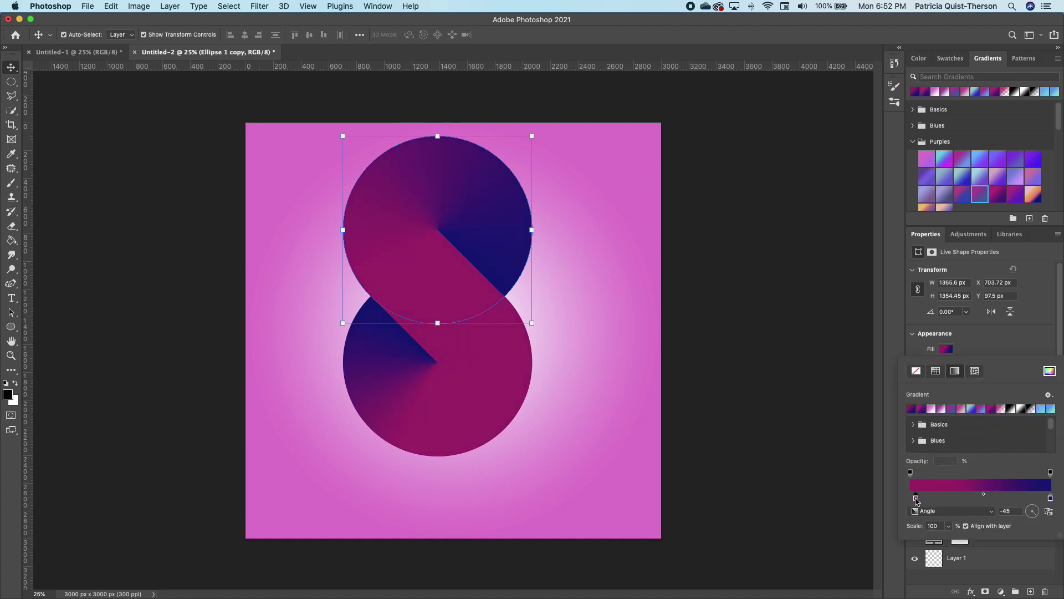
drag(916, 499, 910, 498)
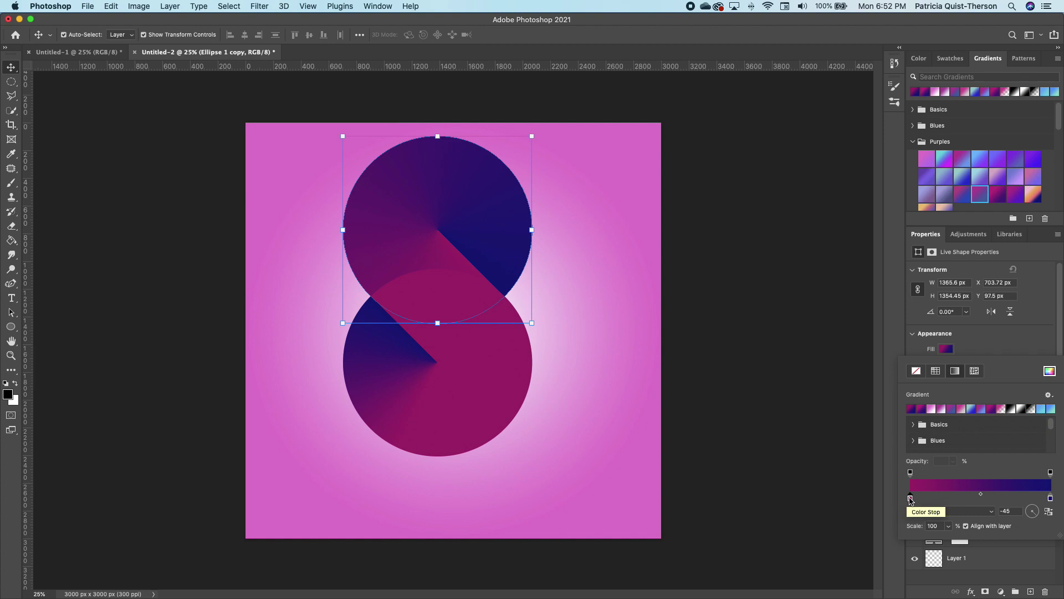
drag(910, 500, 958, 498)
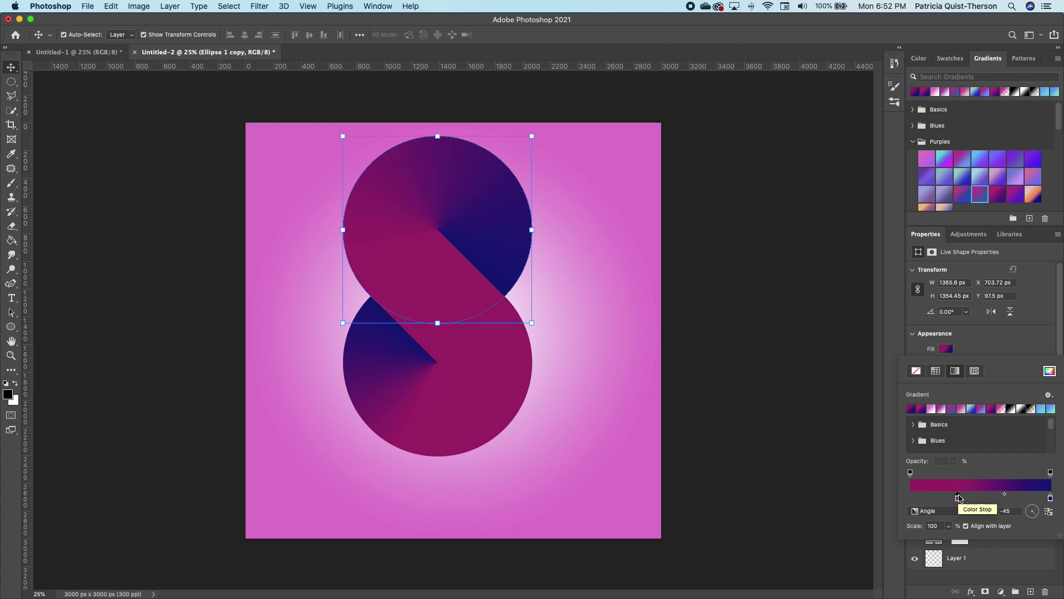
Change the gradient's end stop to a light purple and nudge a colour stop left
double_click(1050, 498)
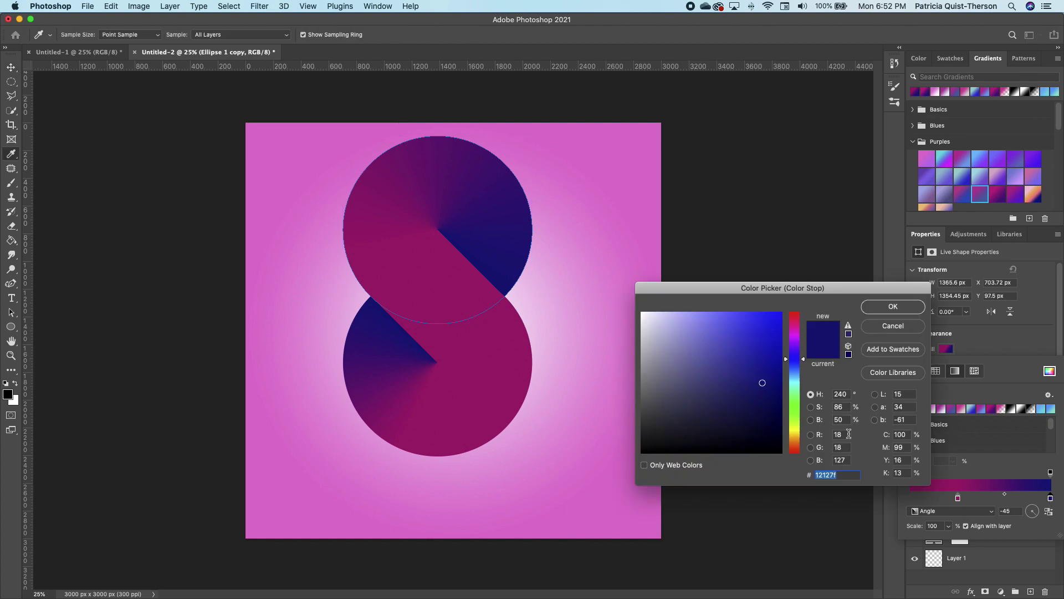
drag(796, 347, 799, 341)
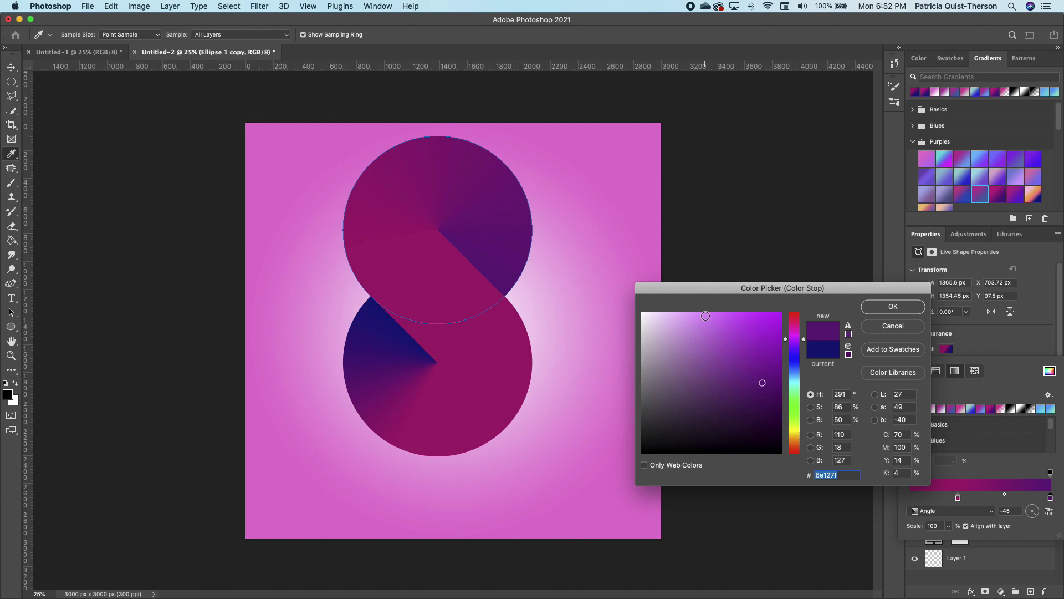
click(705, 316)
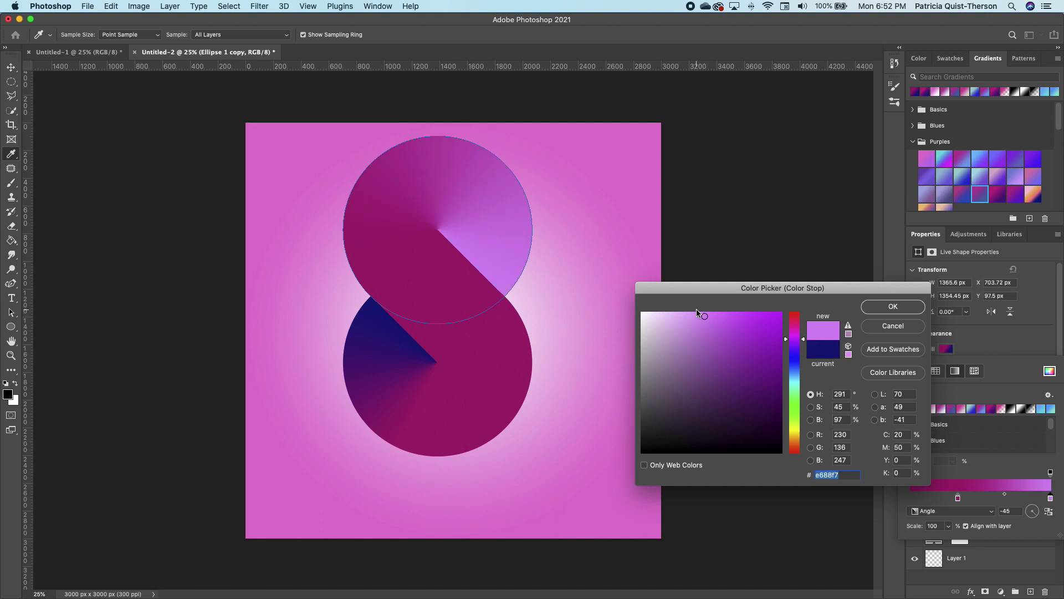
click(890, 307)
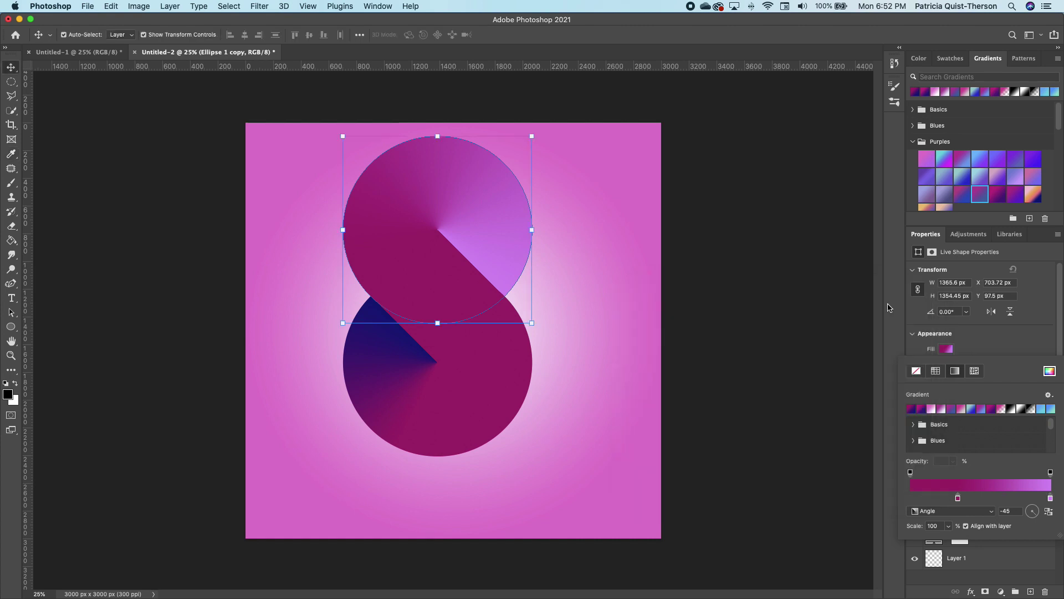
drag(960, 502, 942, 498)
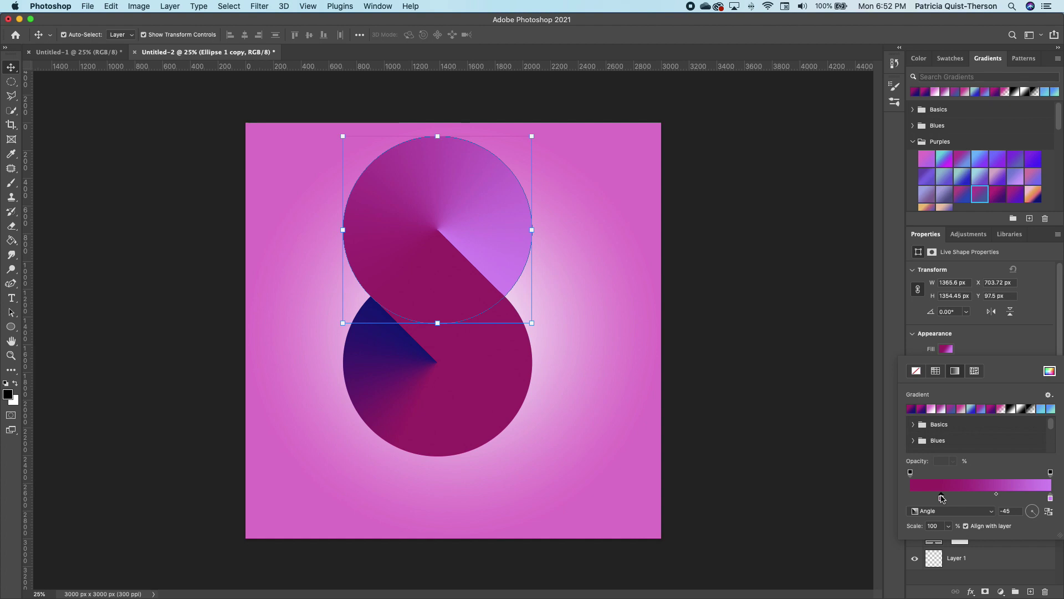
click(840, 461)
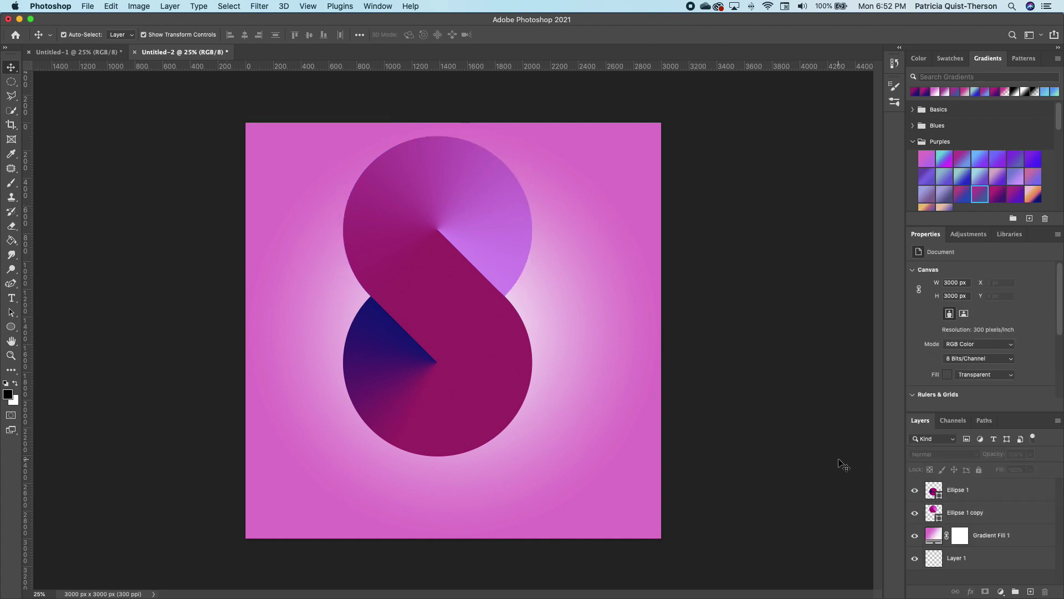
Drag the lower circle's left gradient stop to extend its dark navy section
click(420, 379)
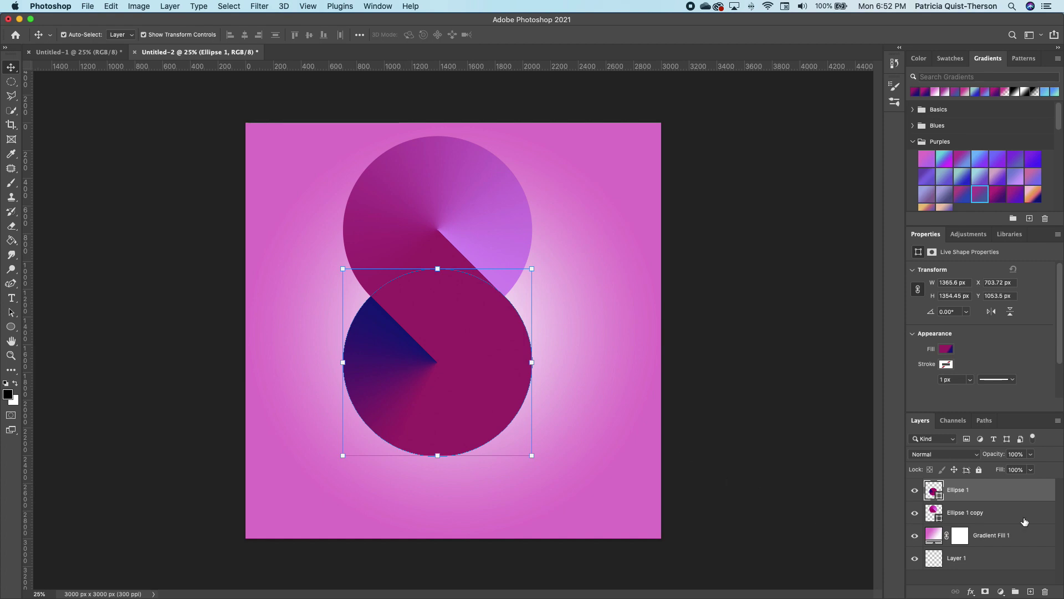
click(946, 349)
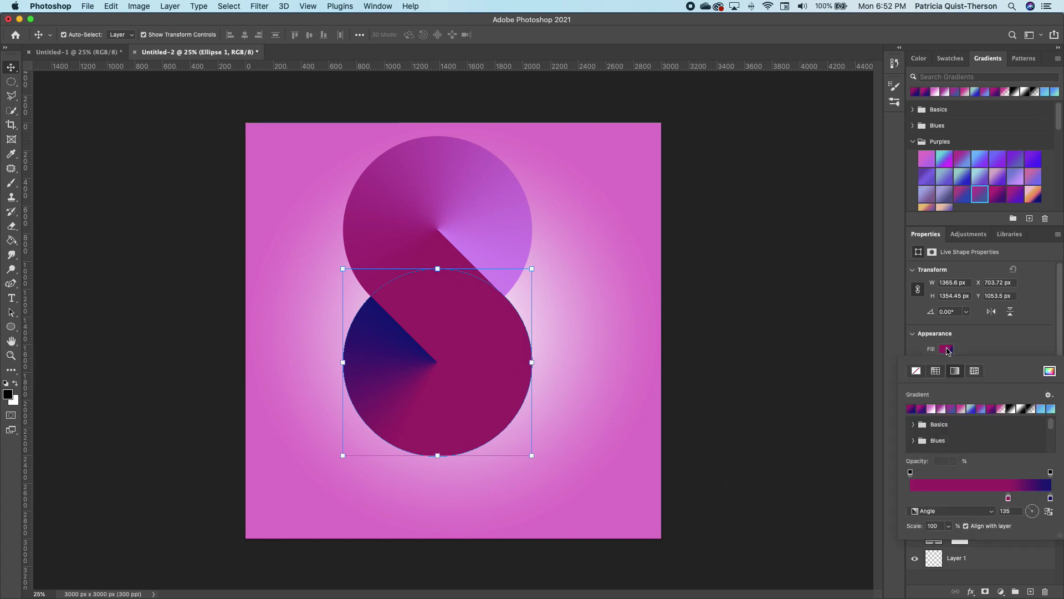
click(946, 349)
click(947, 349)
drag(1009, 500, 910, 500)
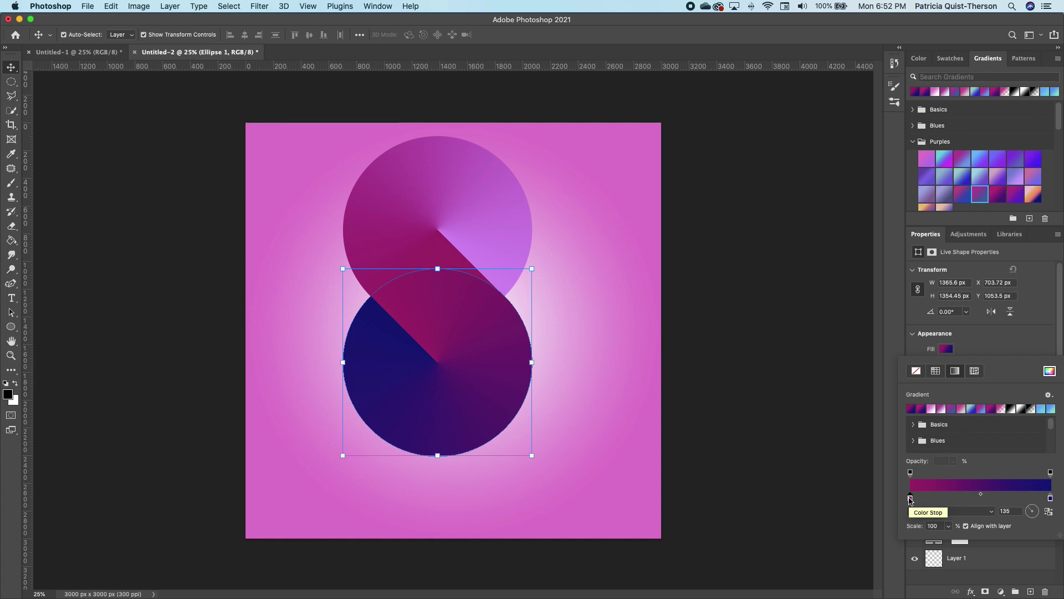
click(786, 422)
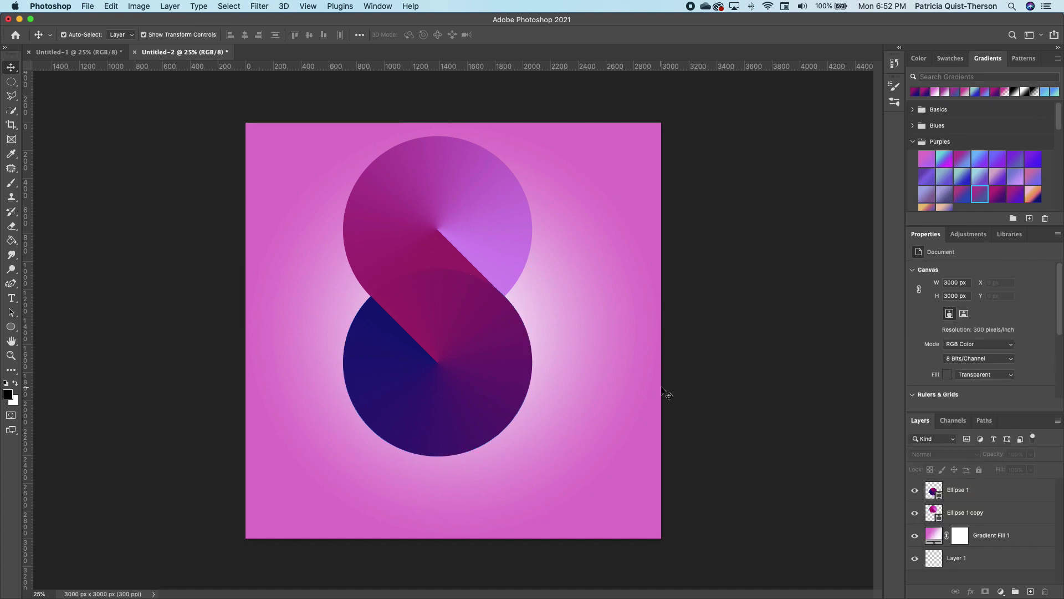
Nudge the lower circle's left colour stop further right in two small adjustments
click(460, 392)
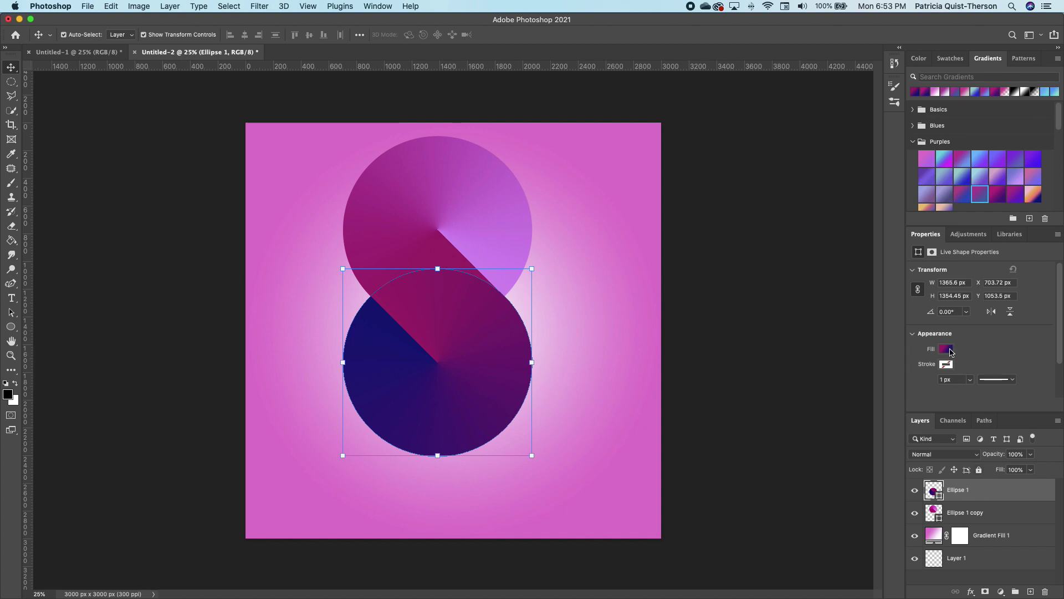
click(946, 348)
drag(911, 500, 926, 501)
click(812, 463)
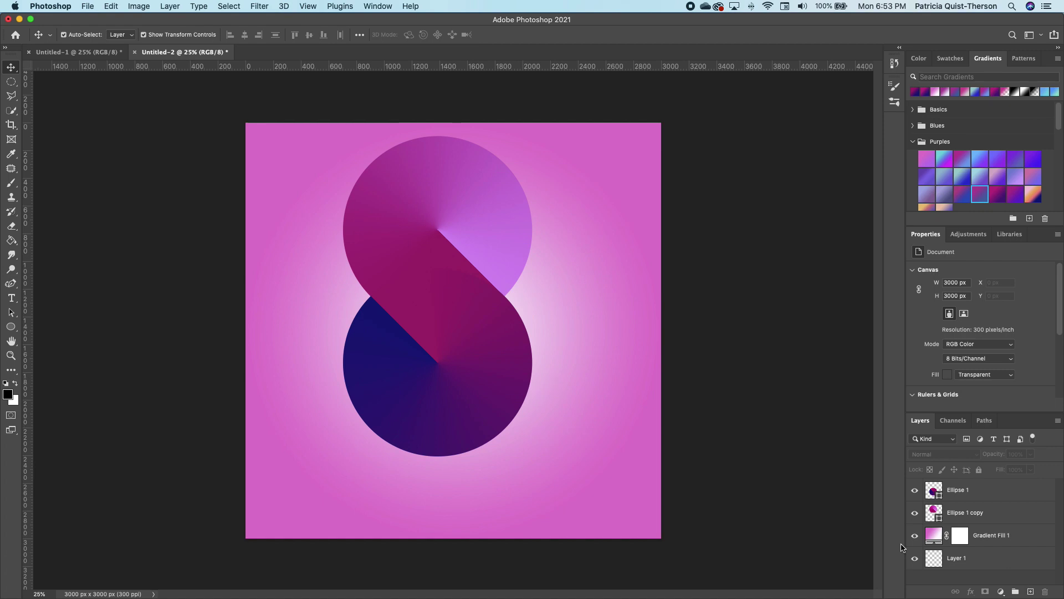
click(956, 490)
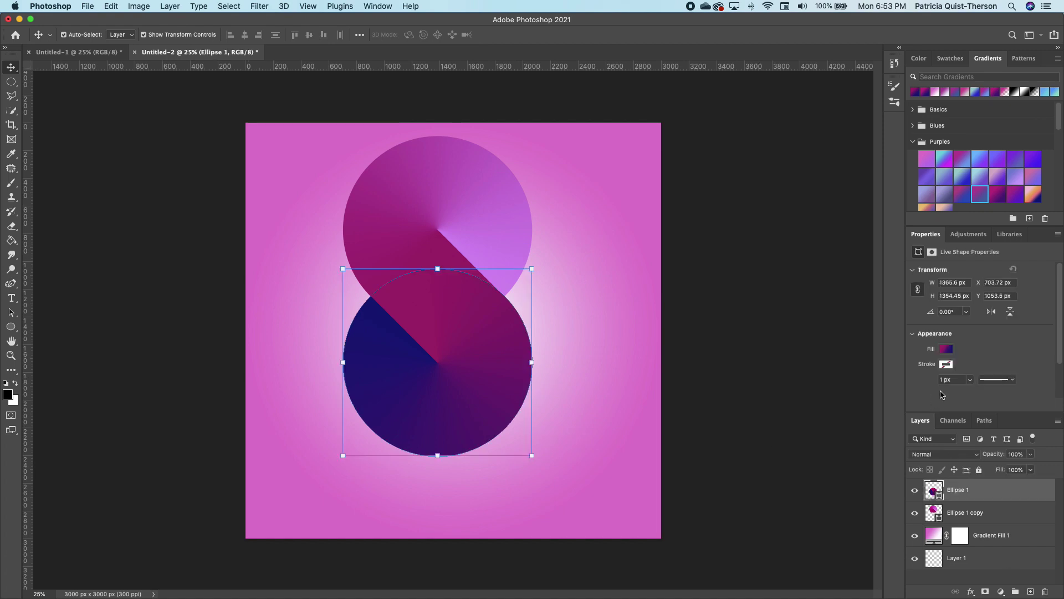
click(947, 349)
drag(924, 497, 934, 497)
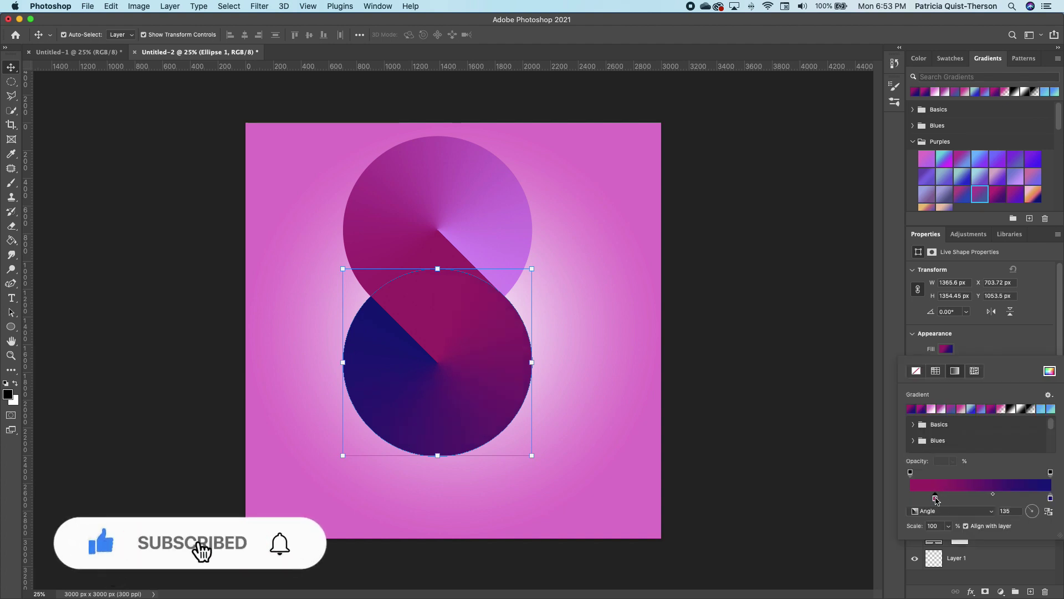
Duplicate Ellipse 1 and Ellipse 1 copy and convert the copies into one smart object
click(785, 474)
click(959, 489)
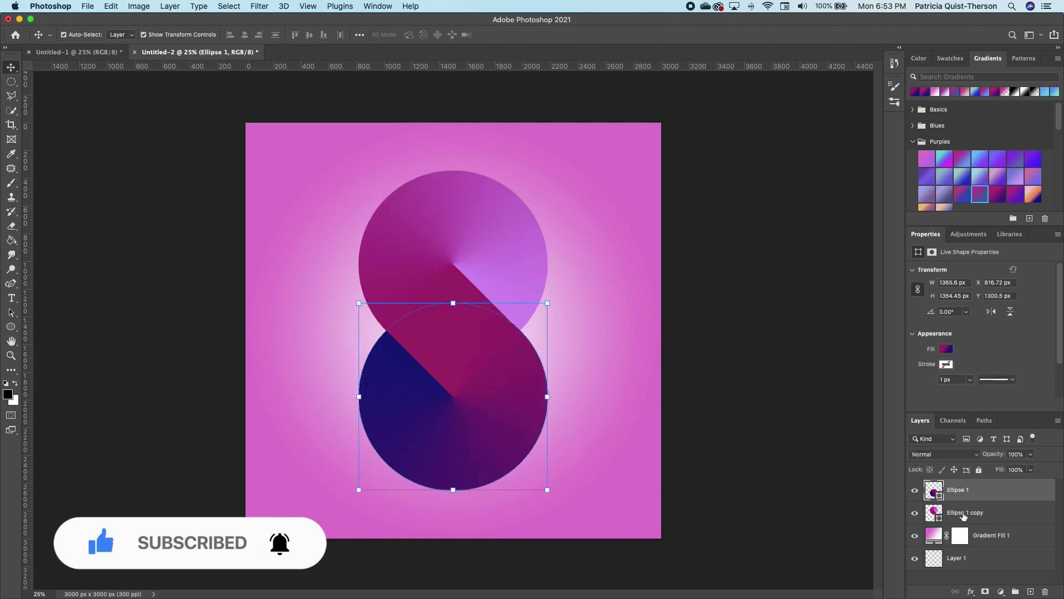
shift+click(964, 513)
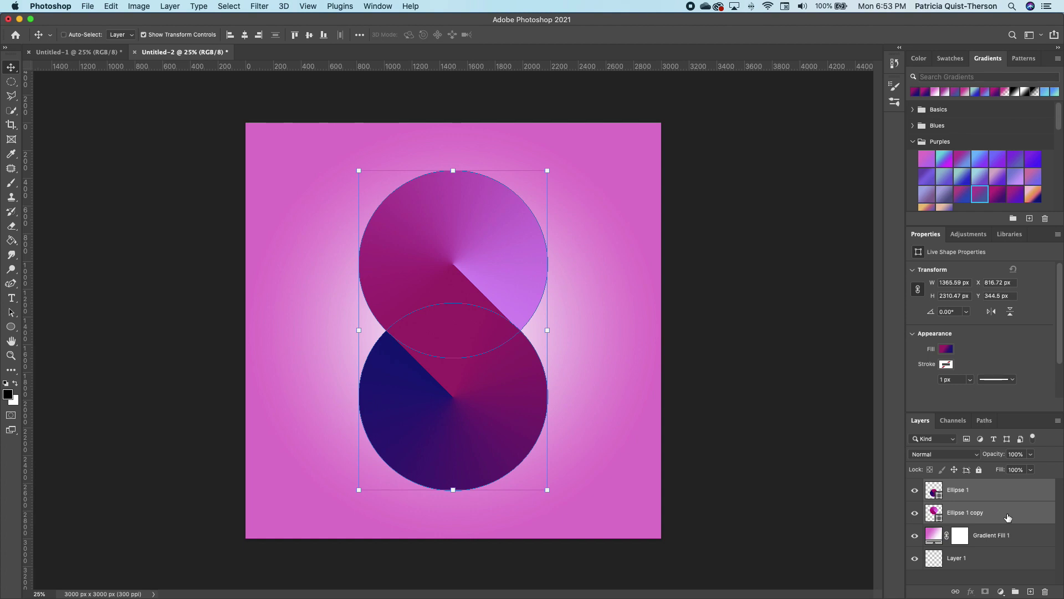
key(super+j)
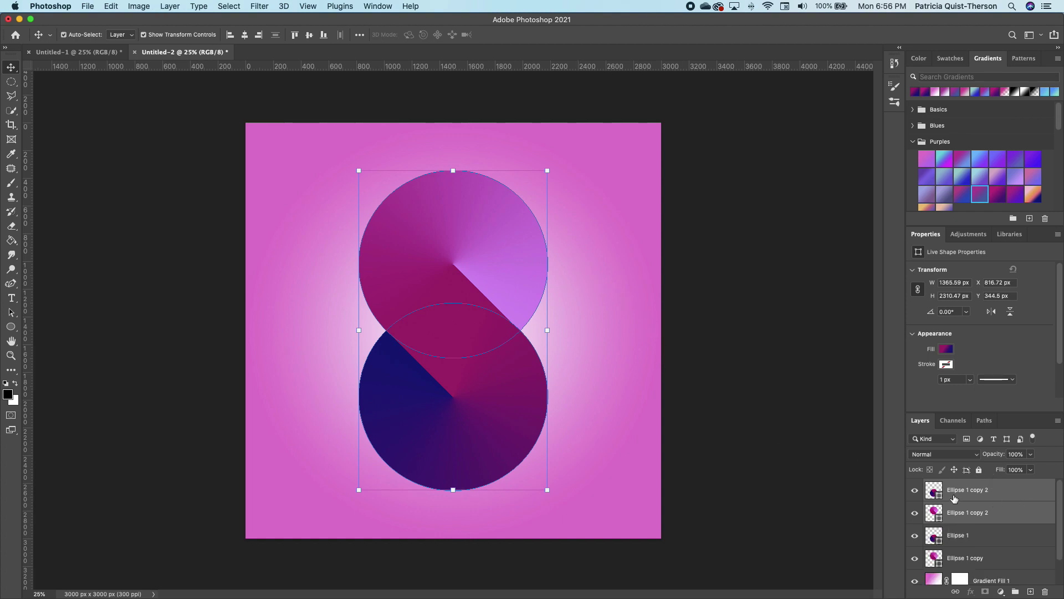
right_click(965, 492)
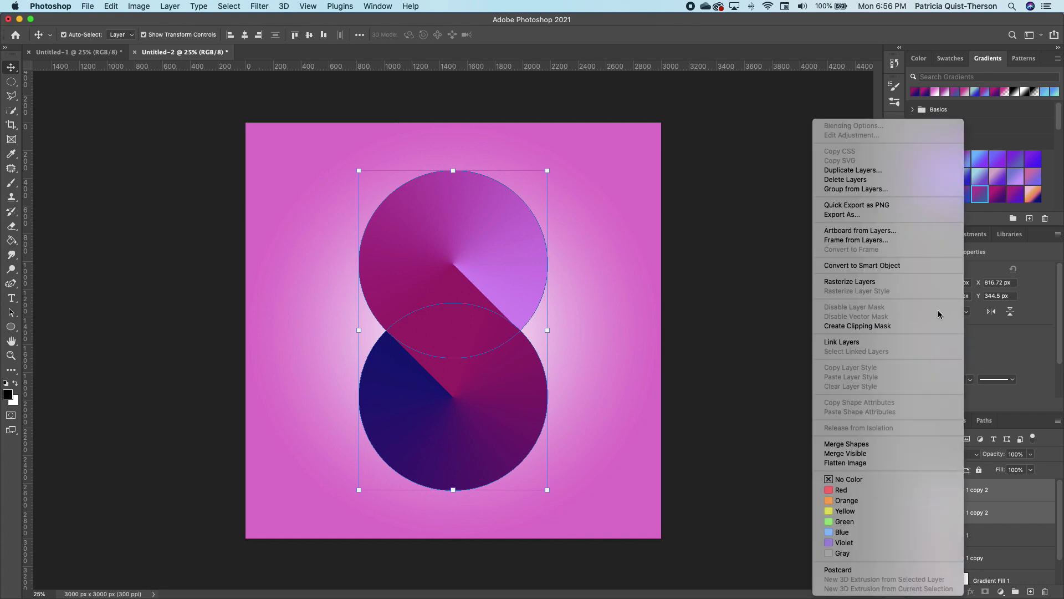
click(896, 268)
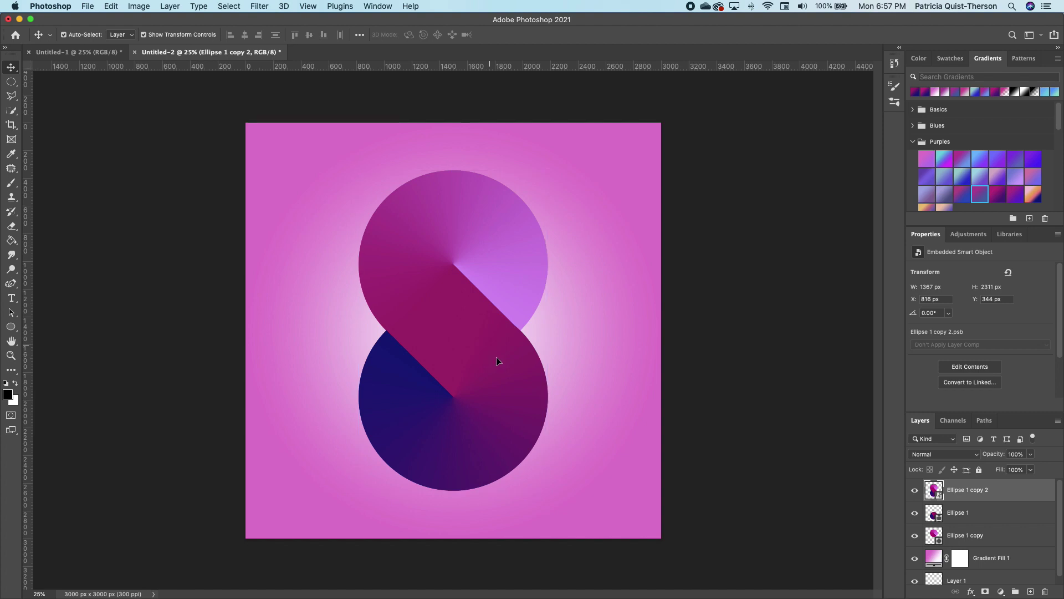
Hide the original Ellipse 1 and Ellipse 1 copy layers and recentre the merged S at X 900 px
drag(497, 357, 568, 337)
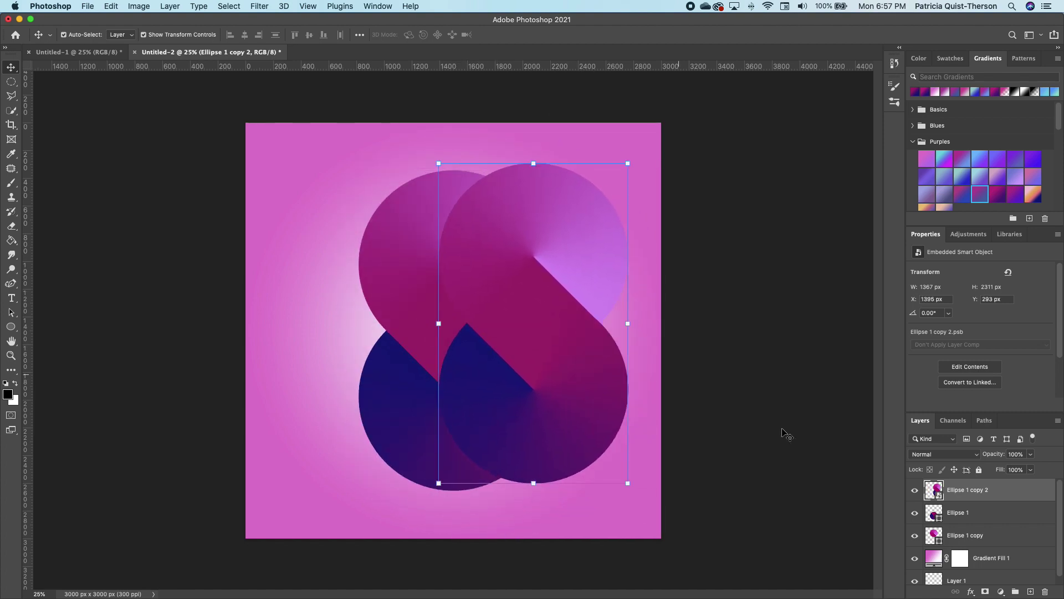
click(914, 512)
click(915, 534)
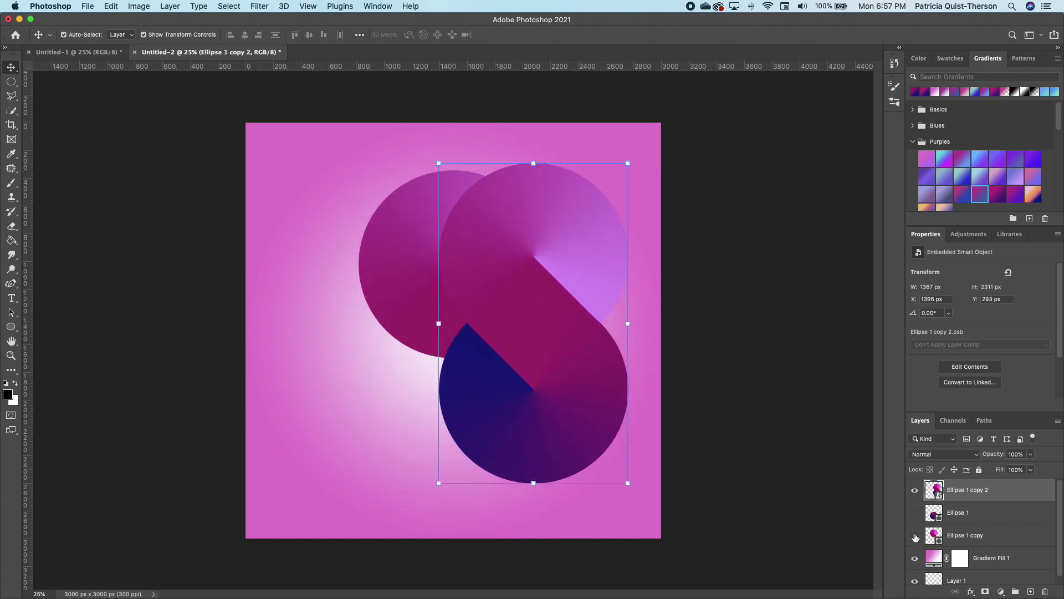
drag(556, 384, 494, 387)
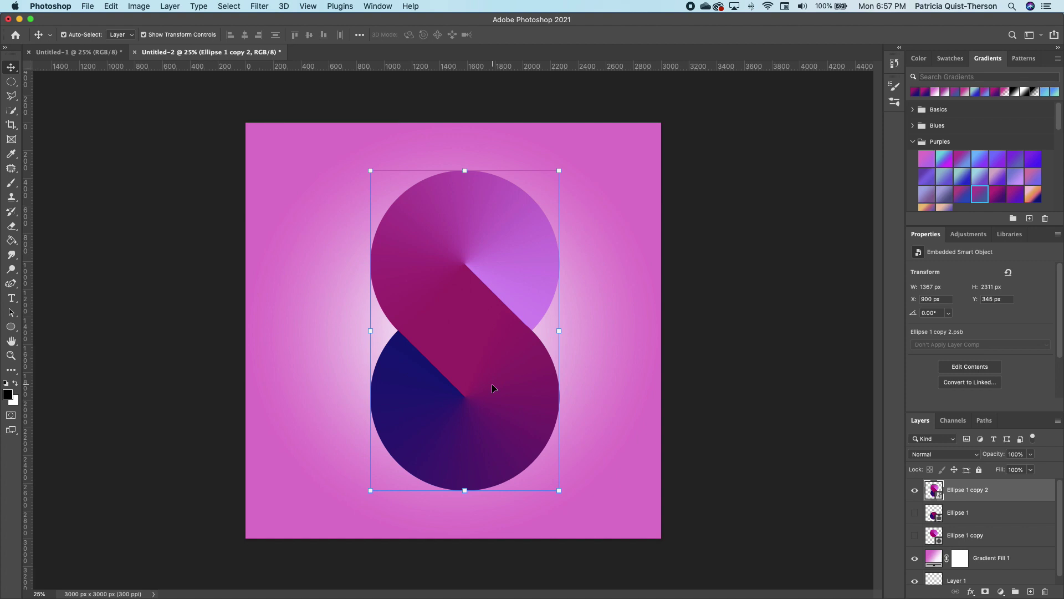
Give the Ellipse 1 copy 2 smart object a Drop Shadow at 31% opacity
double_click(1047, 495)
click(503, 311)
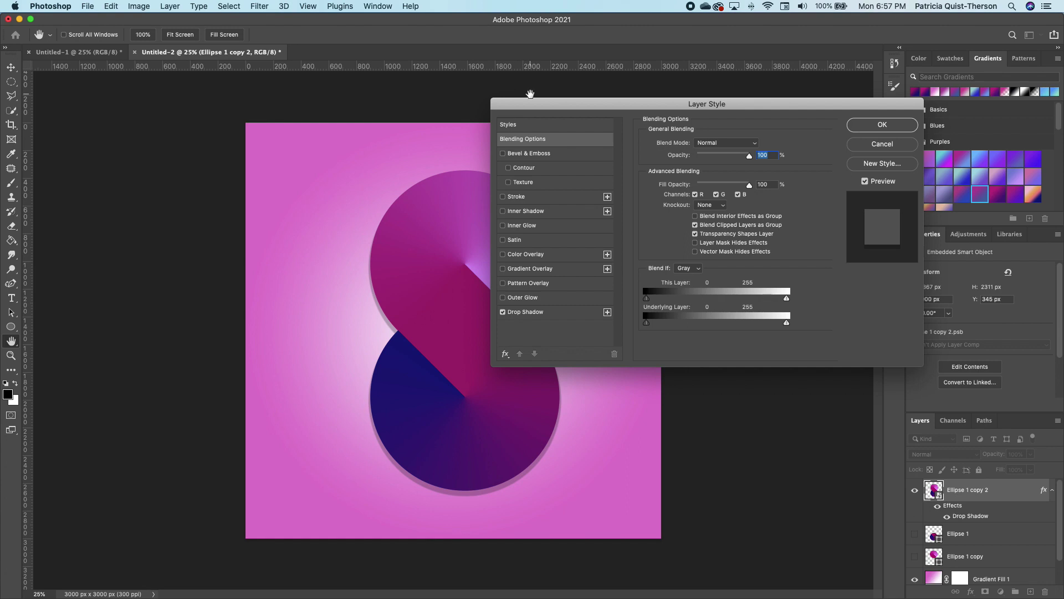
drag(520, 110, 634, 133)
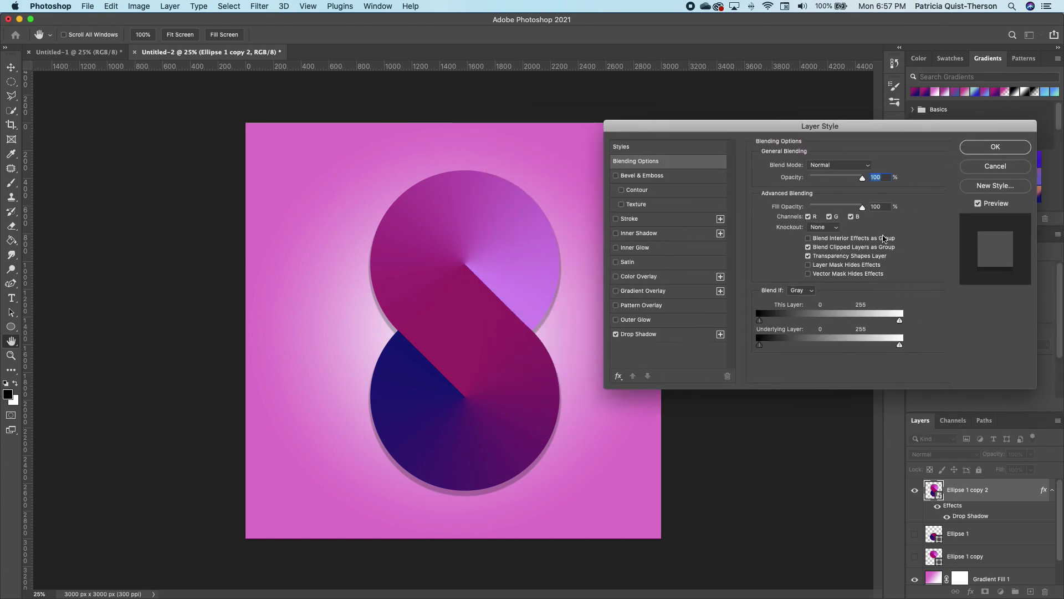
click(665, 334)
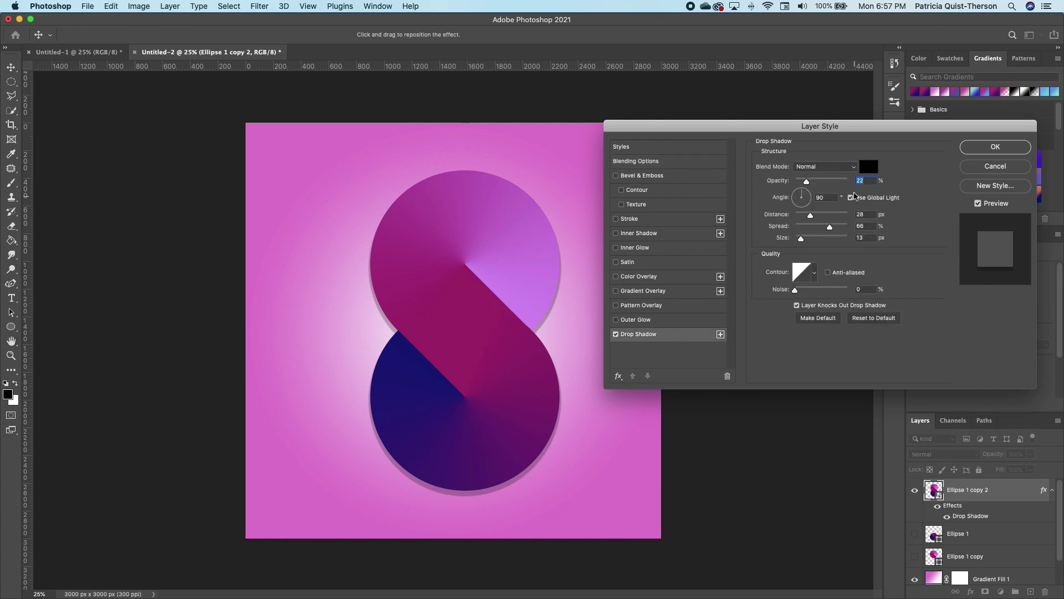
drag(806, 181, 812, 184)
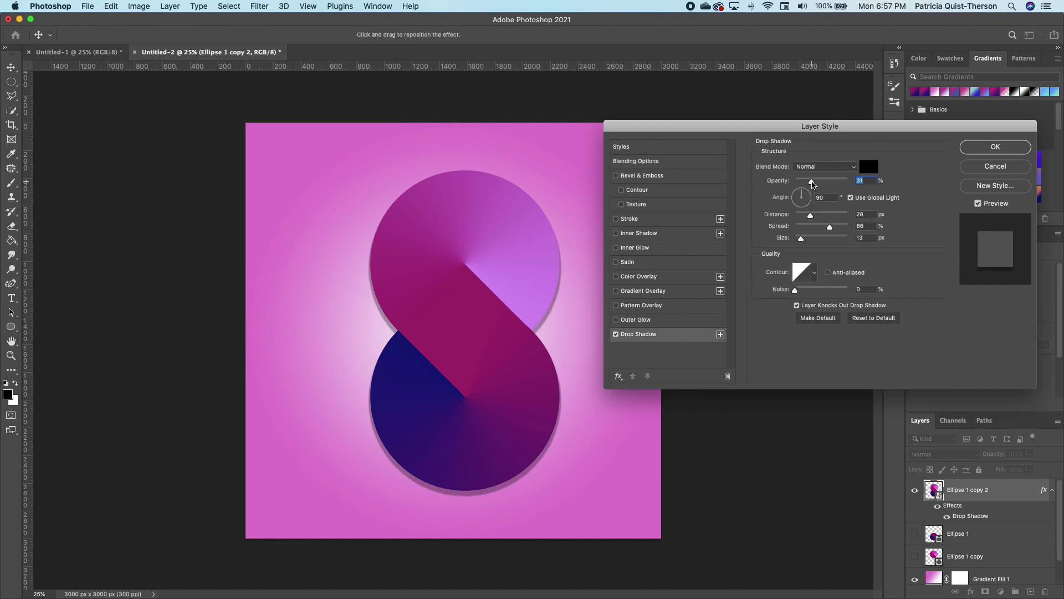